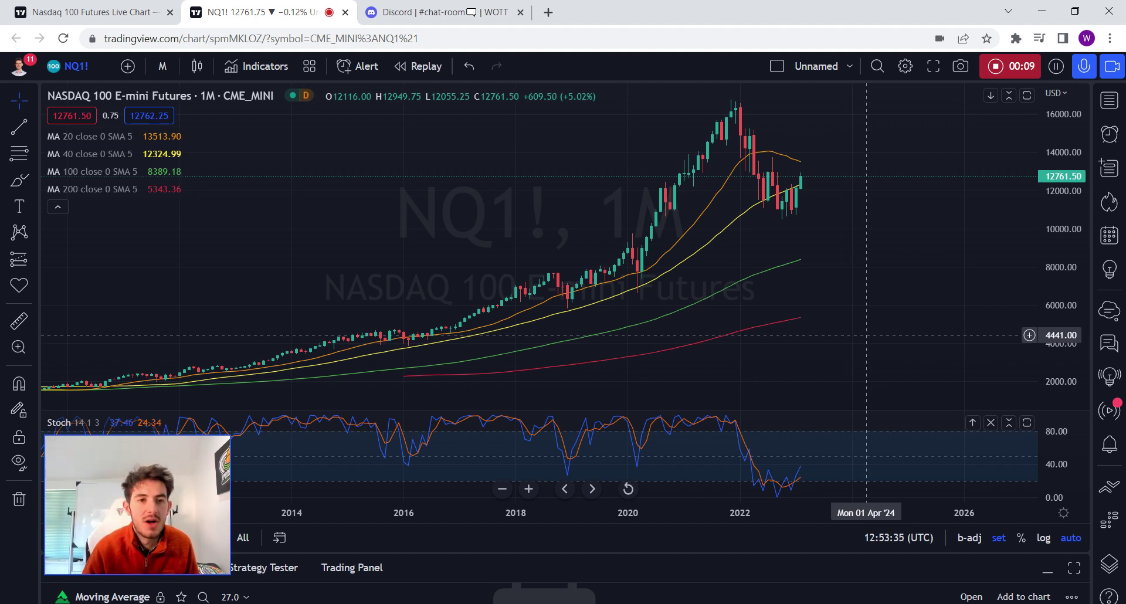
# Switch NQ1! from 1M to daily, then to weekly candles, zooming in on recent bars.
pyautogui.click(162, 66)
pyautogui.click(216, 404)
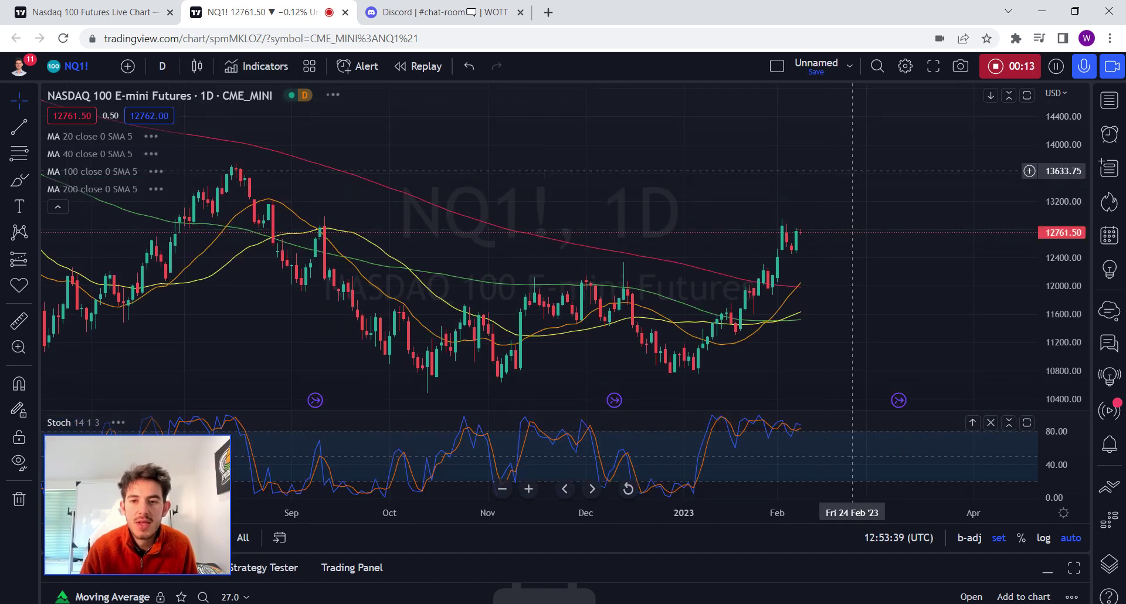
pyautogui.click(160, 67)
pyautogui.click(210, 428)
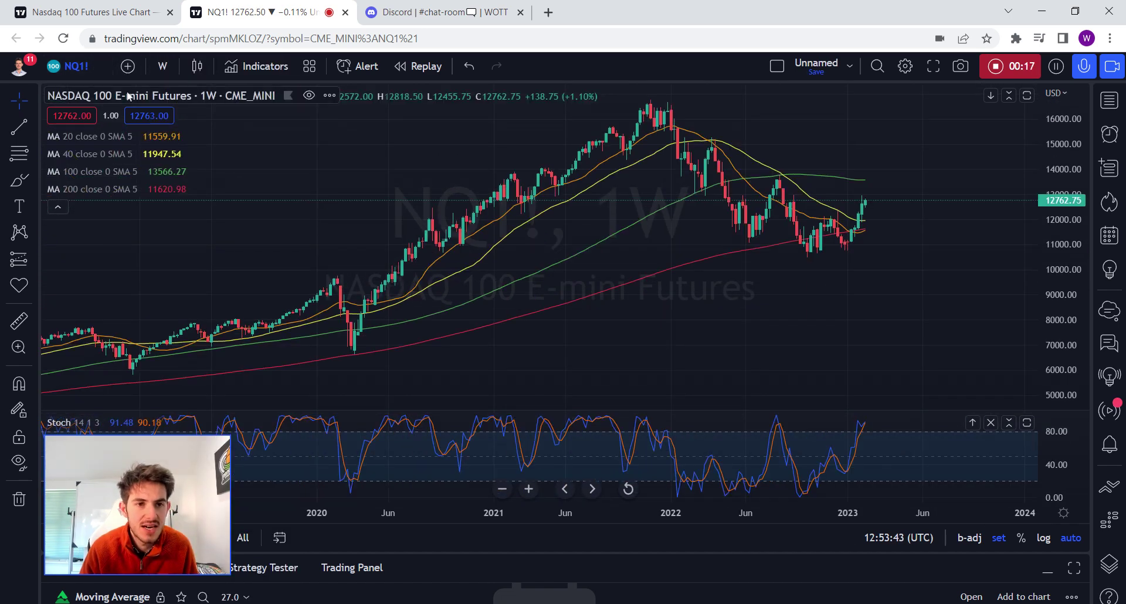
pyautogui.scroll(3, 900, 147)
pyautogui.moveTo(900, 147); pyautogui.dragTo(847, 159)
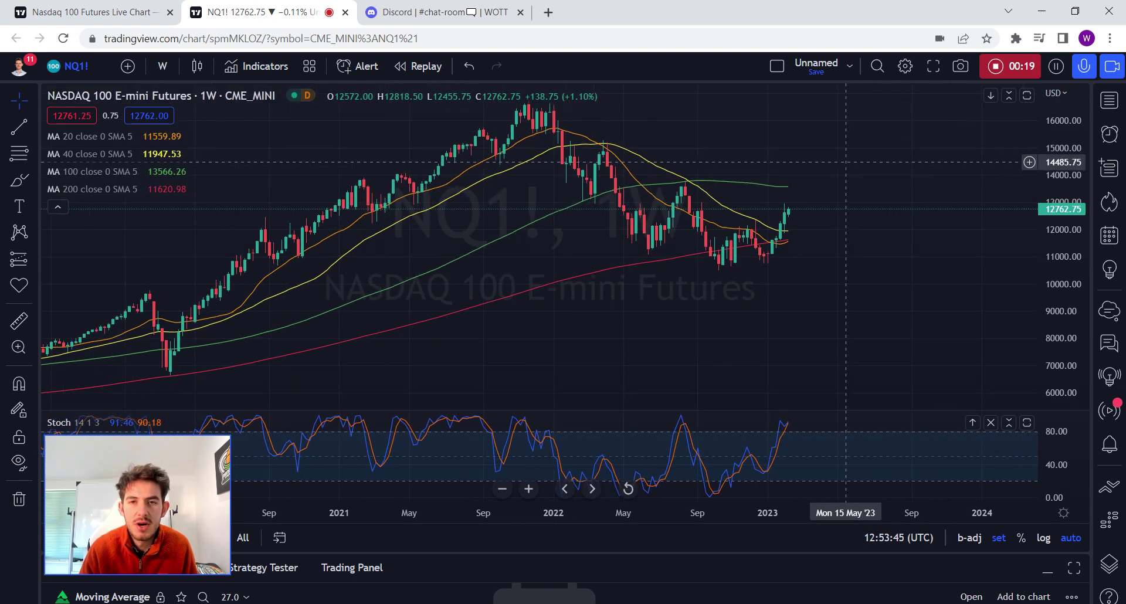
pyautogui.scroll(2, 900, 138)
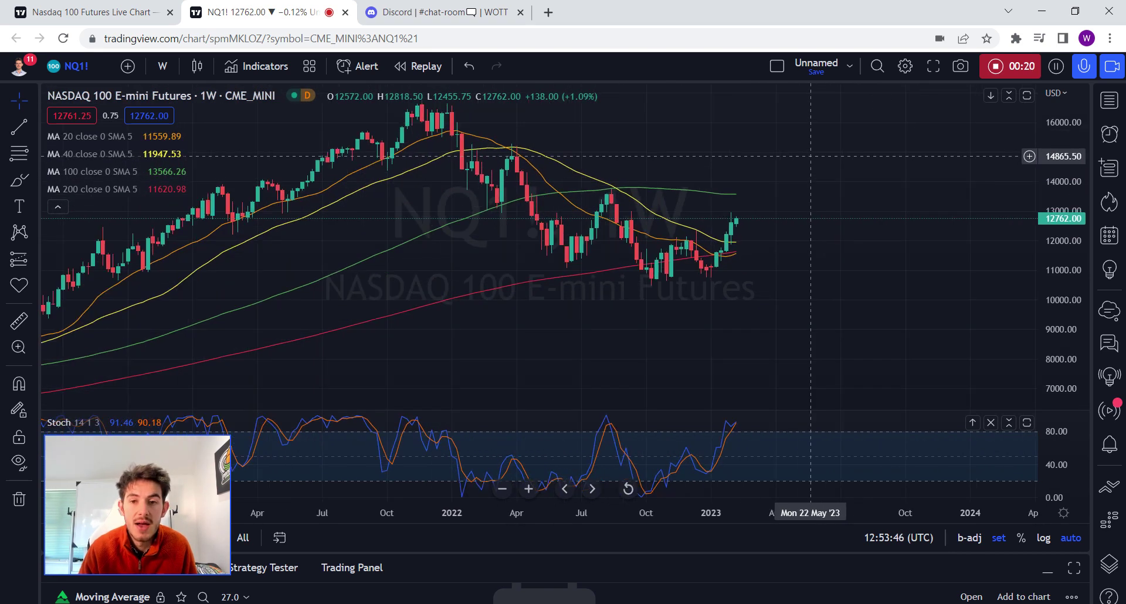
# Add a horizontal level near 13006 on the weekly chart, then return to 1D.
pyautogui.click(33, 130)
pyautogui.click(111, 303)
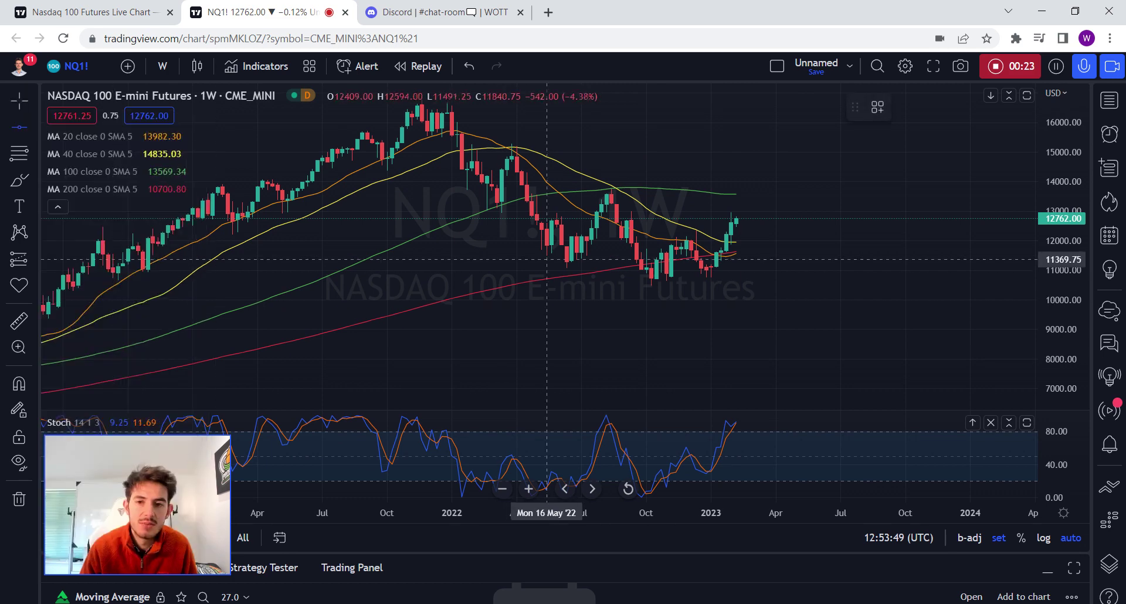
pyautogui.click(746, 211)
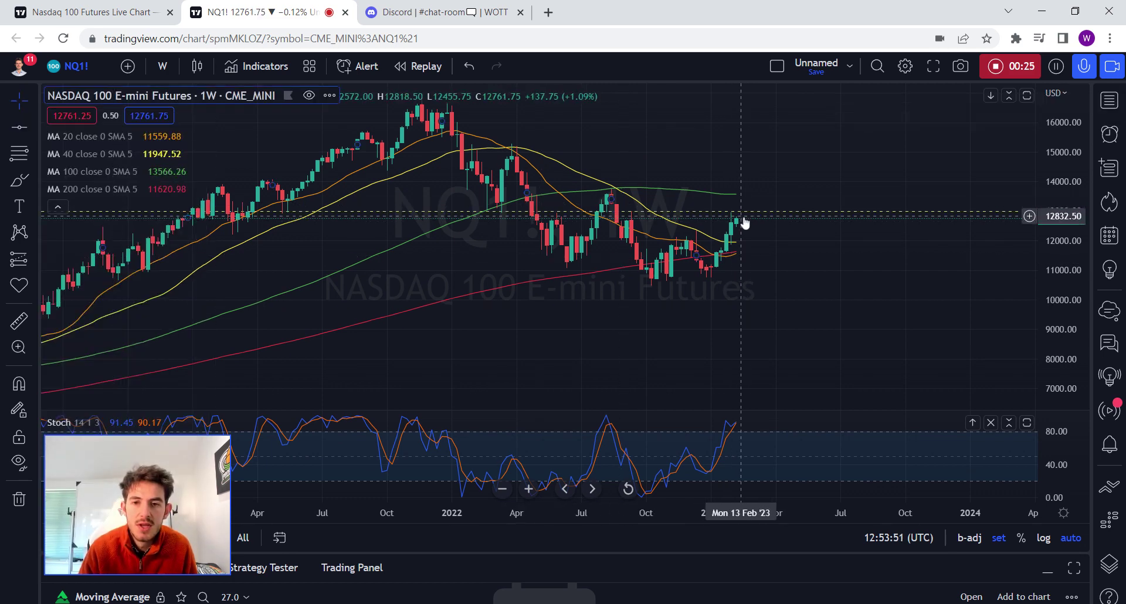
pyautogui.scroll(3, 760, 234)
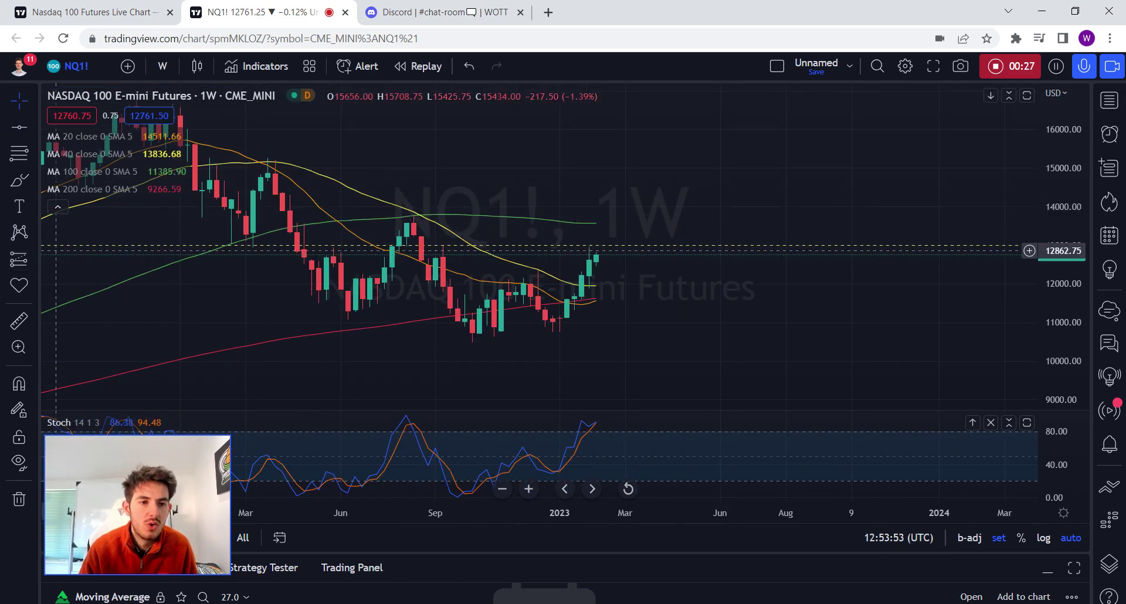
pyautogui.click(164, 67)
pyautogui.click(193, 404)
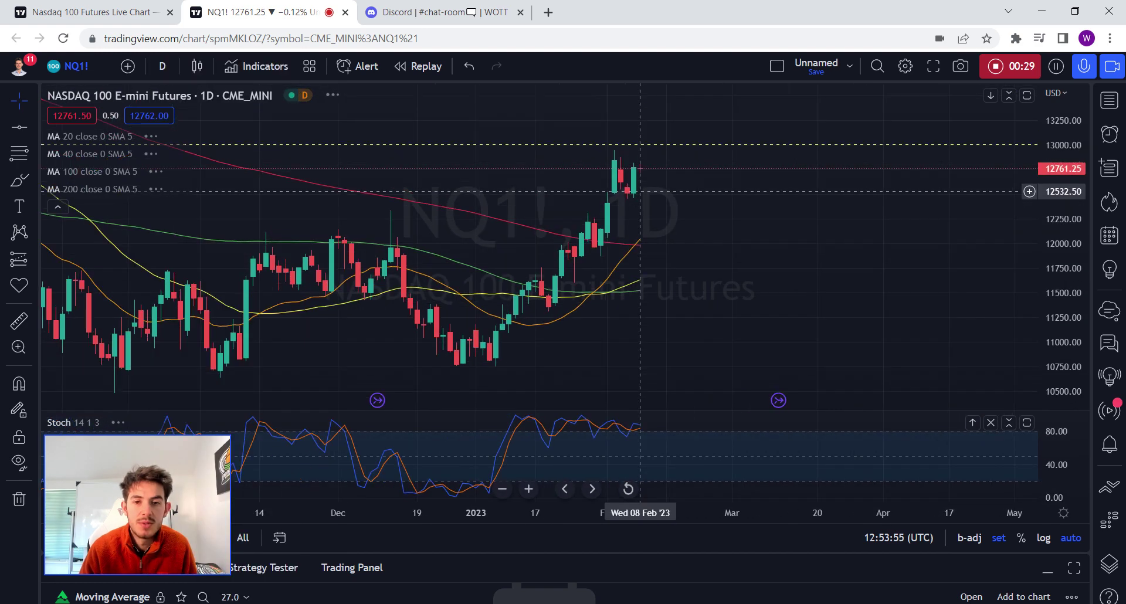
# Draw red arrows at the February high and the recent pullback low.
pyautogui.click(36, 209)
pyautogui.click(94, 436)
pyautogui.moveTo(781, 185); pyautogui.dragTo(764, 221)
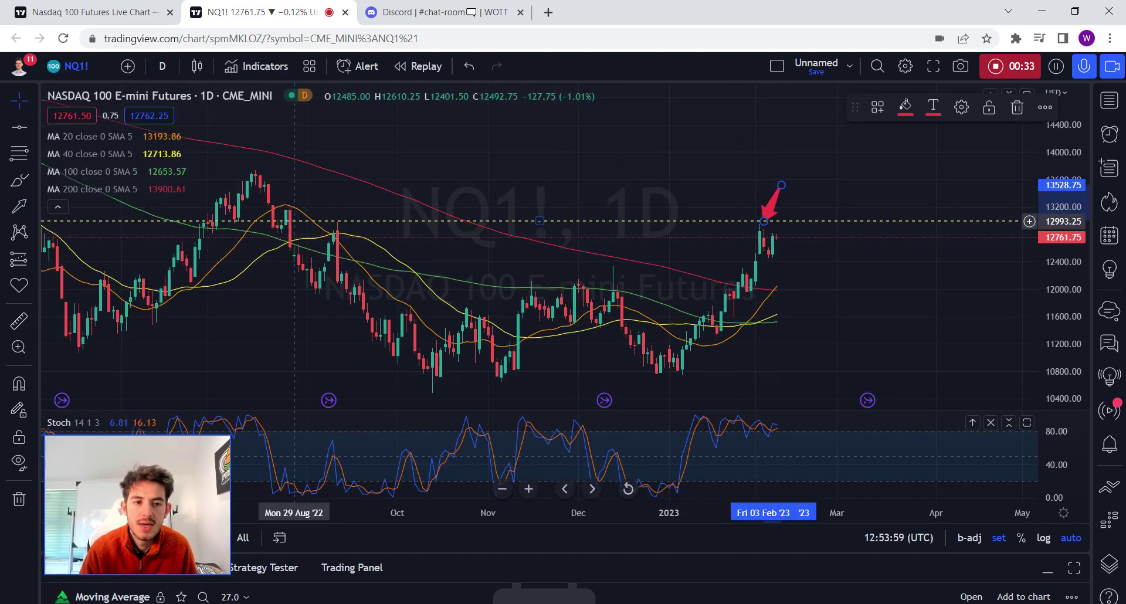
pyautogui.click(19, 205)
pyautogui.moveTo(816, 310); pyautogui.dragTo(781, 265)
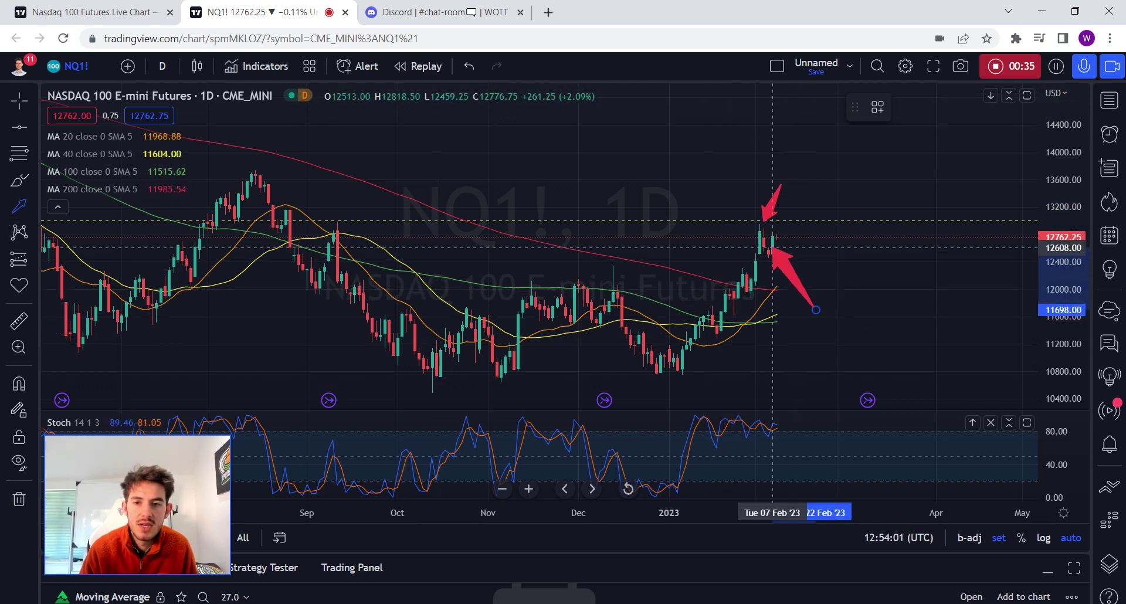
pyautogui.click(842, 250)
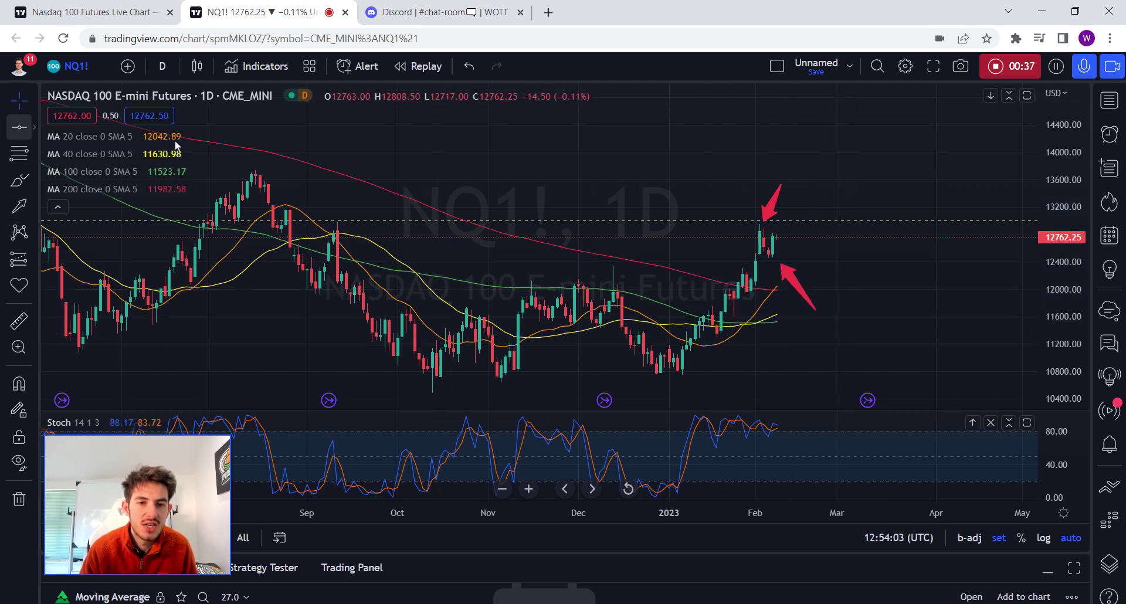
# Add a horizontal level near 12319 and raise it to about 12415.
pyautogui.click(694, 266)
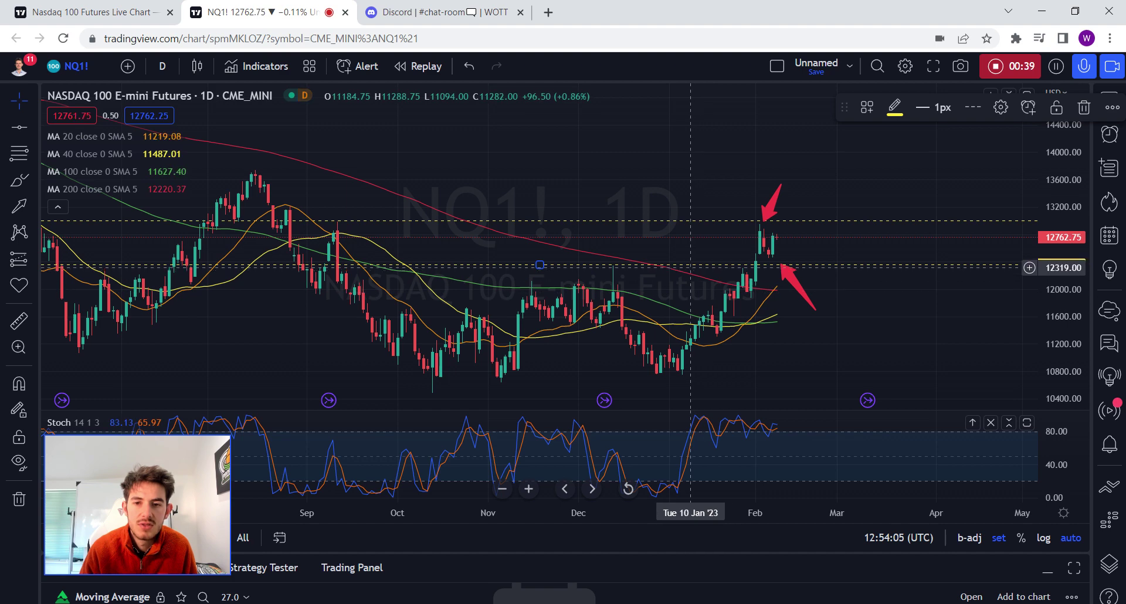
pyautogui.moveTo(689, 271); pyautogui.dragTo(682, 261)
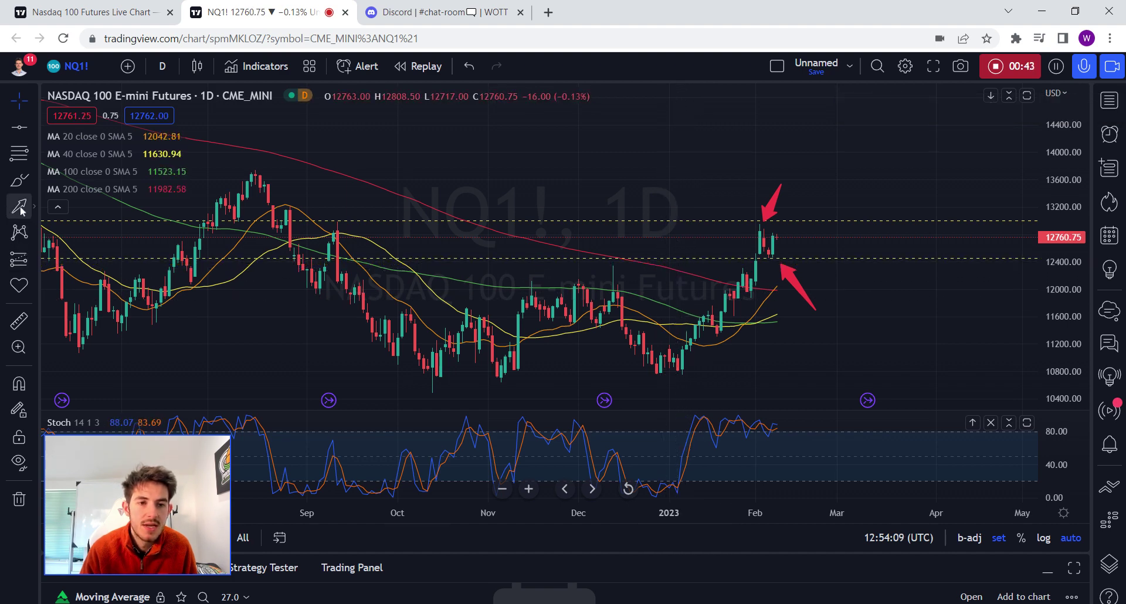
pyautogui.scroll(-2, 268, 246)
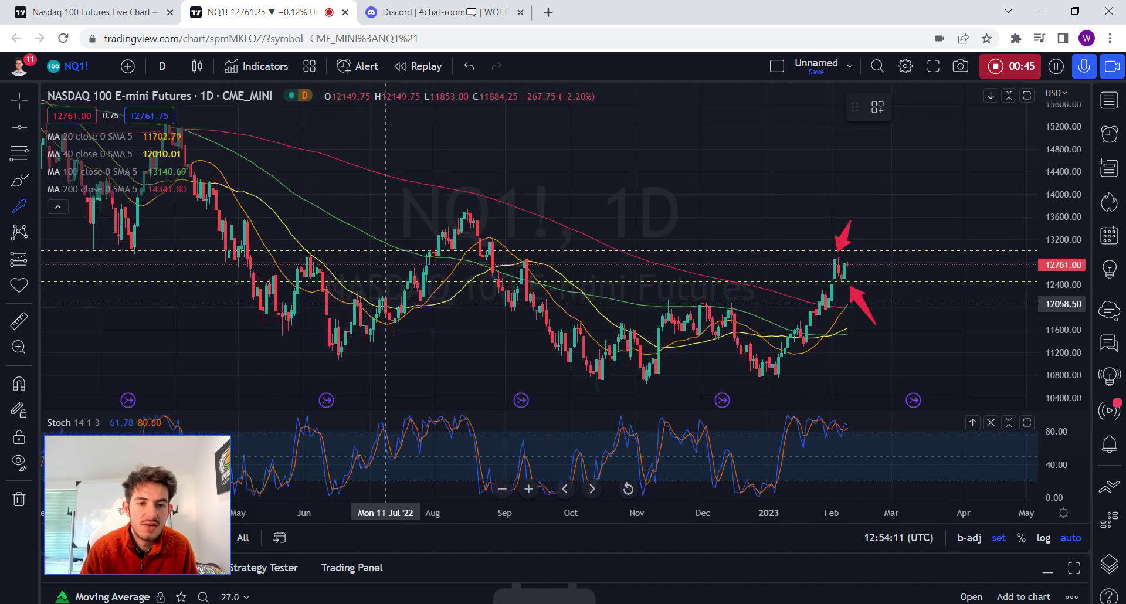
# Add red arrows at the early September swing and an earlier swing low.
pyautogui.click(511, 240)
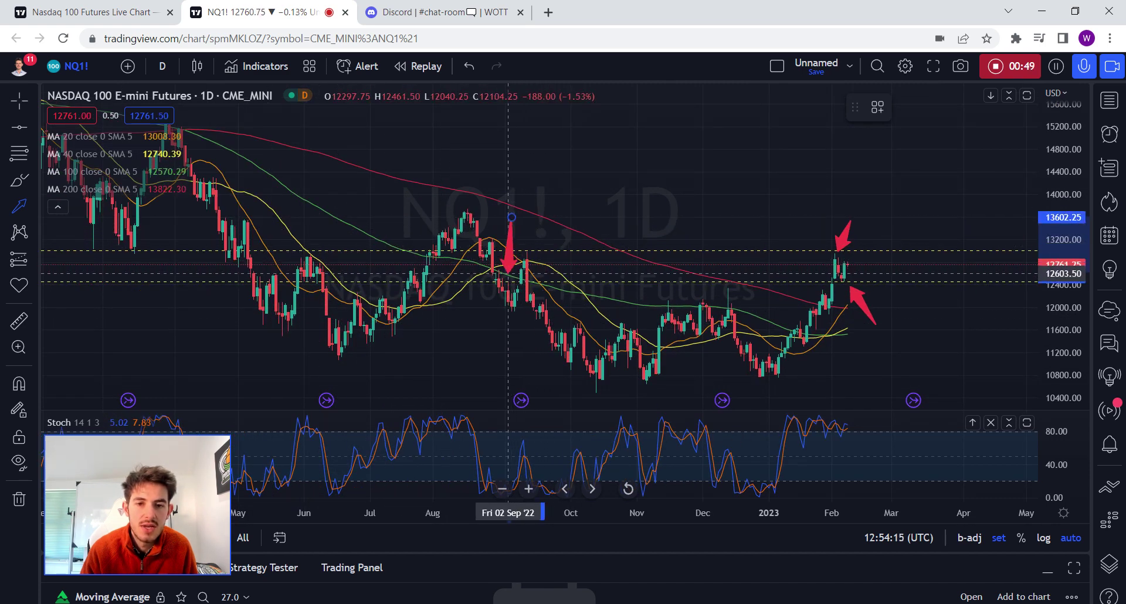
pyautogui.click(19, 206)
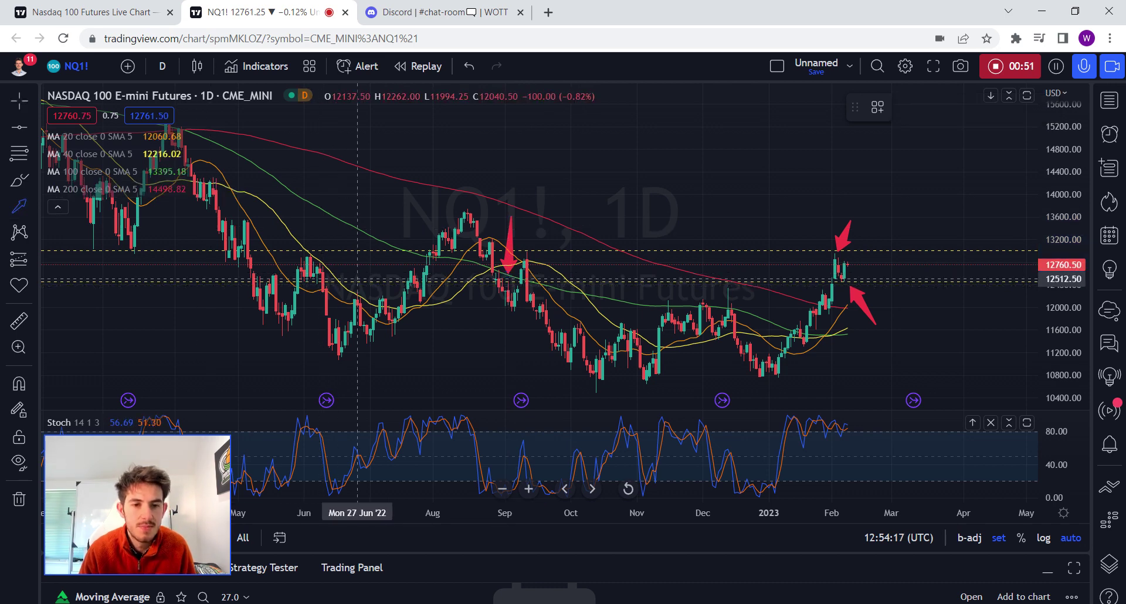
pyautogui.moveTo(311, 333); pyautogui.dragTo(306, 288)
pyautogui.scroll(5, 649, 205)
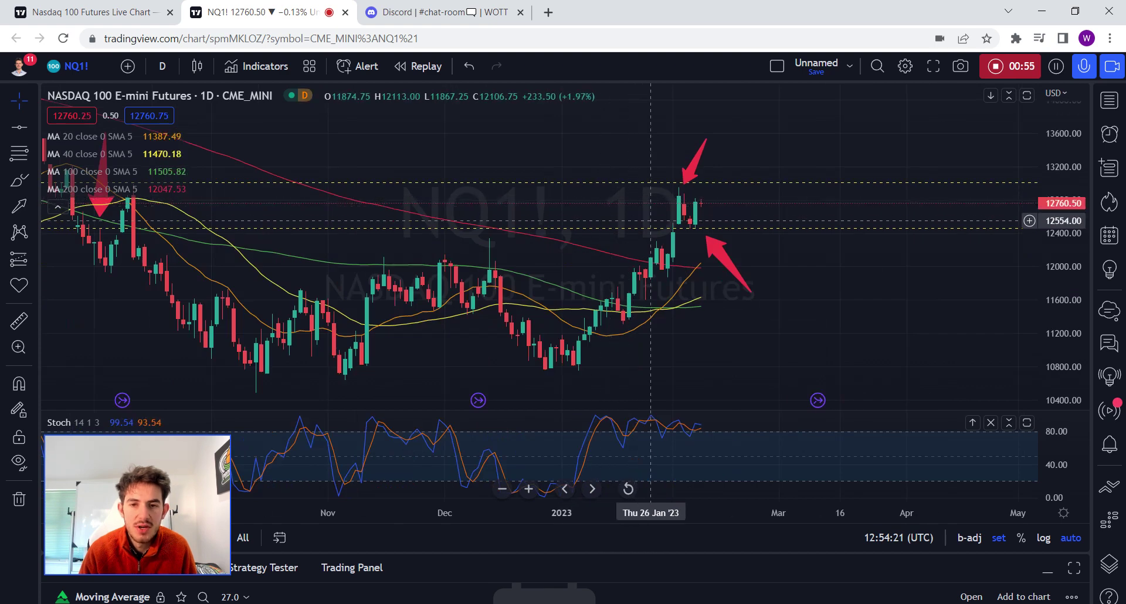
pyautogui.scroll(-4, 740, 174)
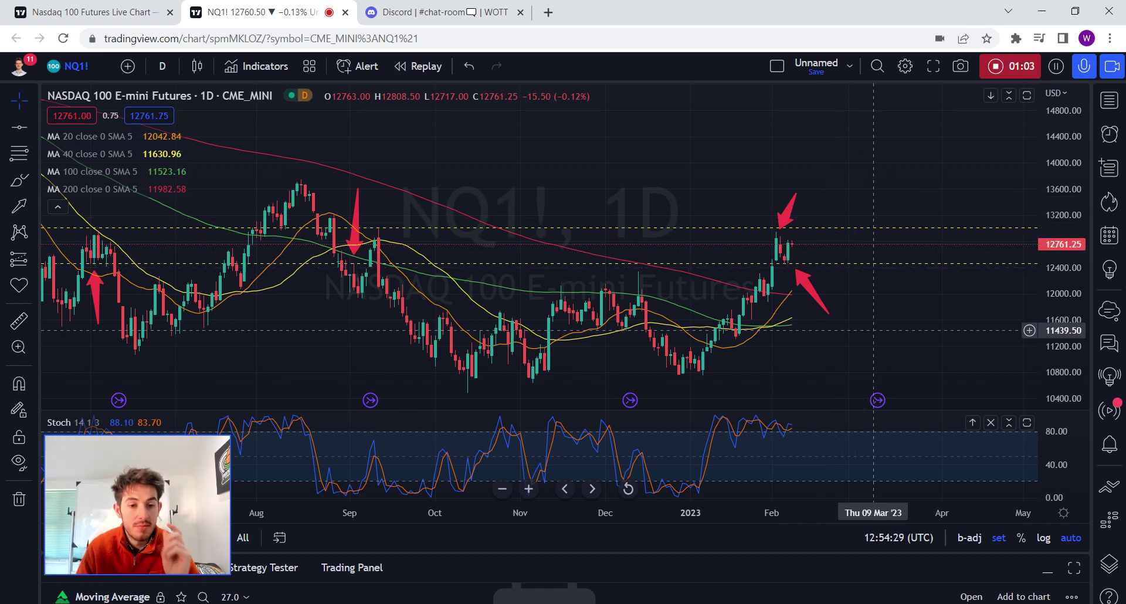
pyautogui.rightClick(873, 306)
# Remove all drawings from the daily chart and switch to weekly candles.
pyautogui.click(927, 530)
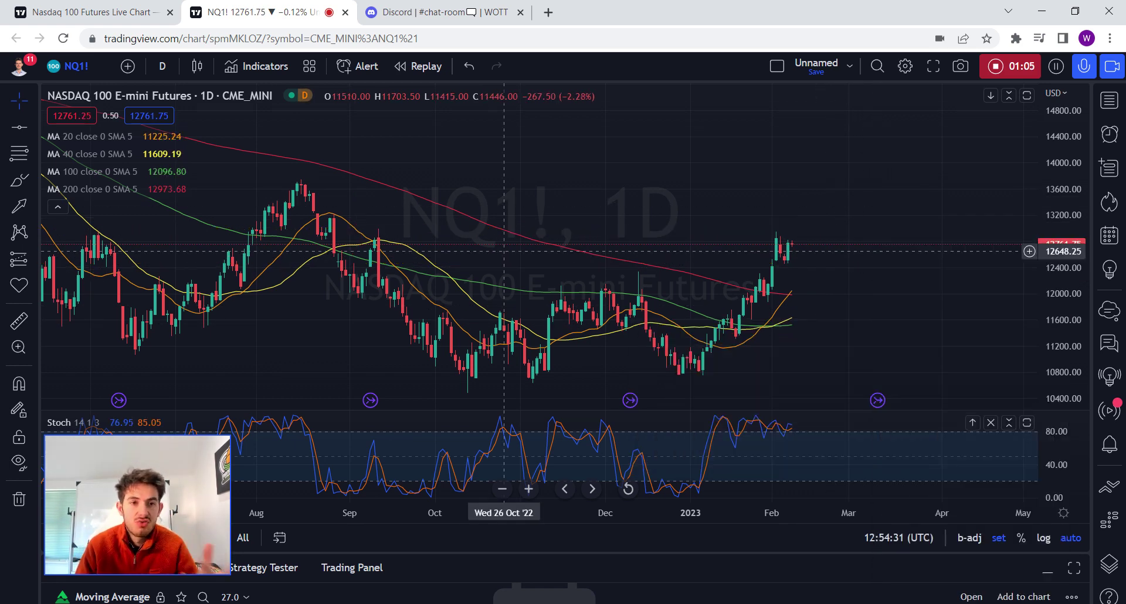
pyautogui.click(165, 66)
pyautogui.click(195, 427)
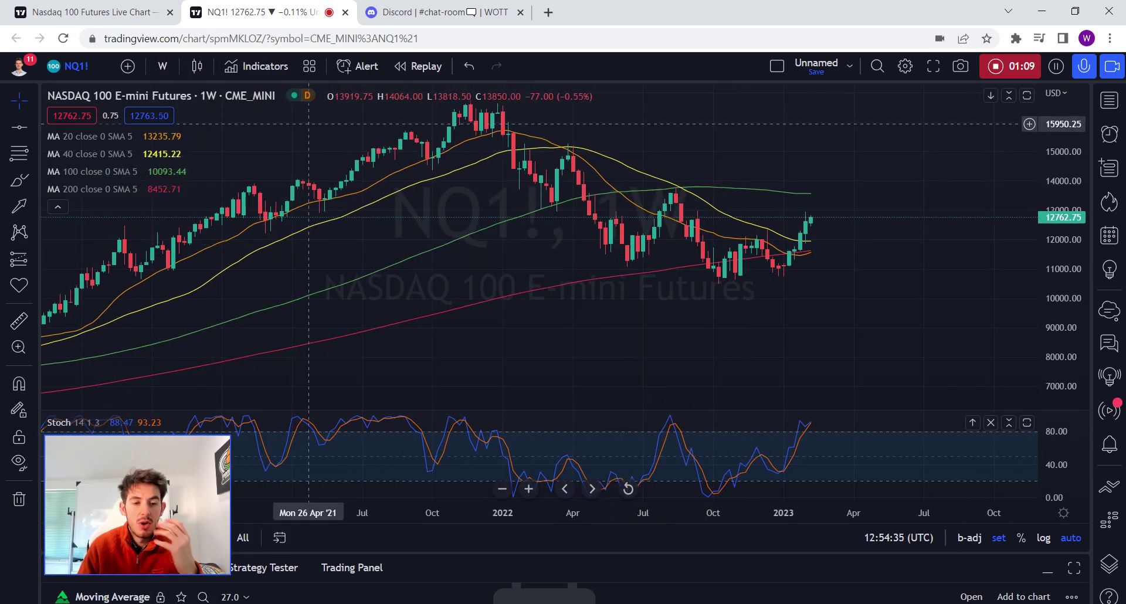
# Draw a red arrow at the latest weekly high.
pyautogui.click(22, 133)
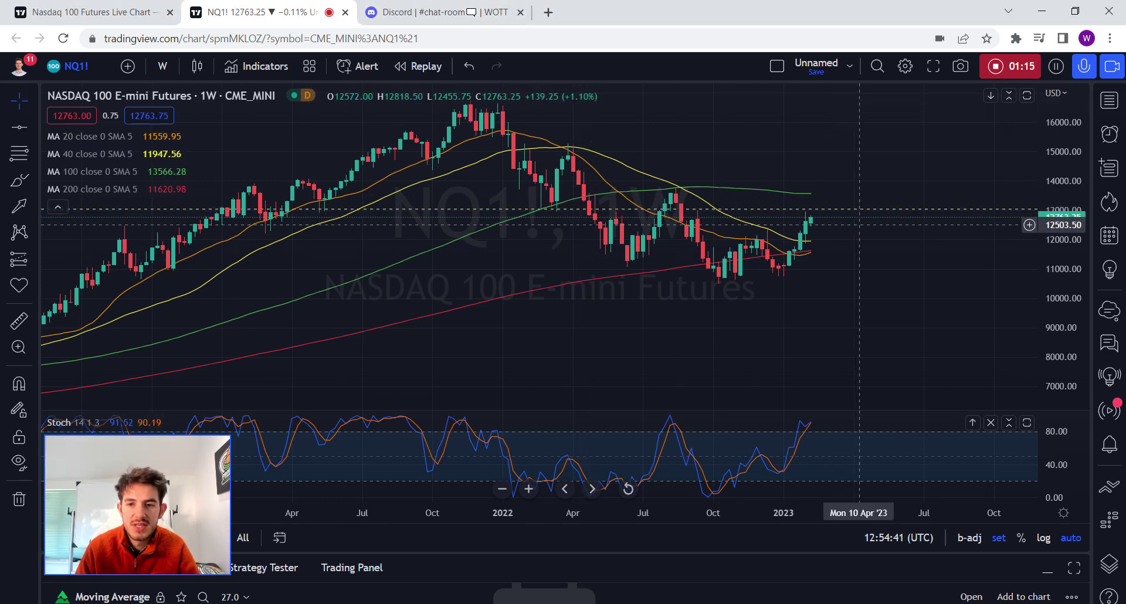
pyautogui.scroll(3, 849, 227)
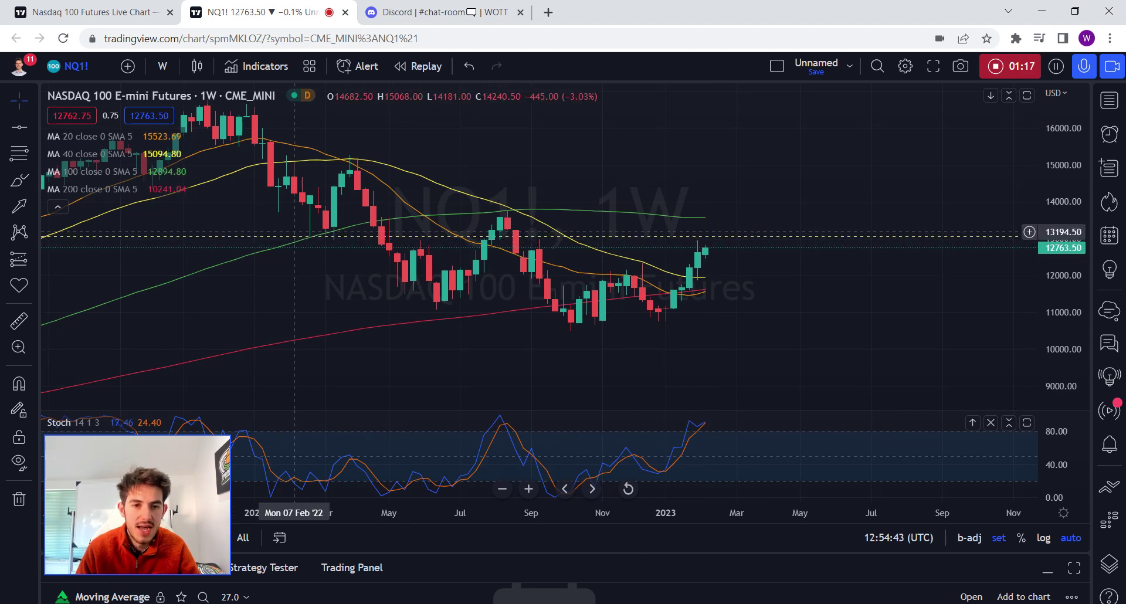
pyautogui.click(17, 205)
pyautogui.moveTo(737, 189); pyautogui.dragTo(713, 237)
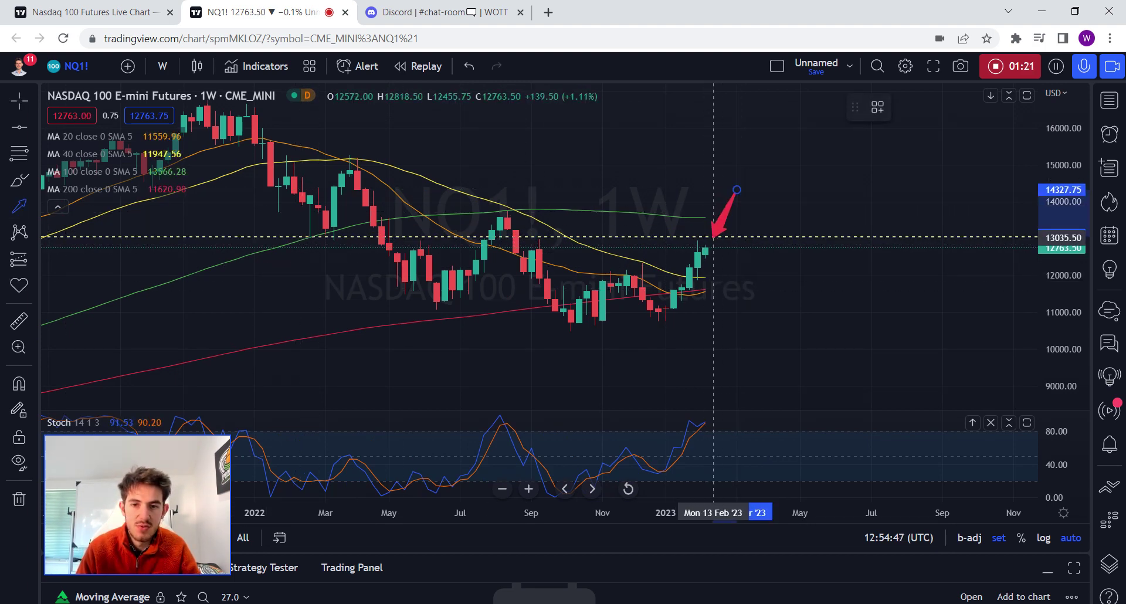
pyautogui.press('Escape')
# Draw a flat ellipse around the 13000 zone from December 2022, and adjust the arrow's tail.
pyautogui.click(35, 207)
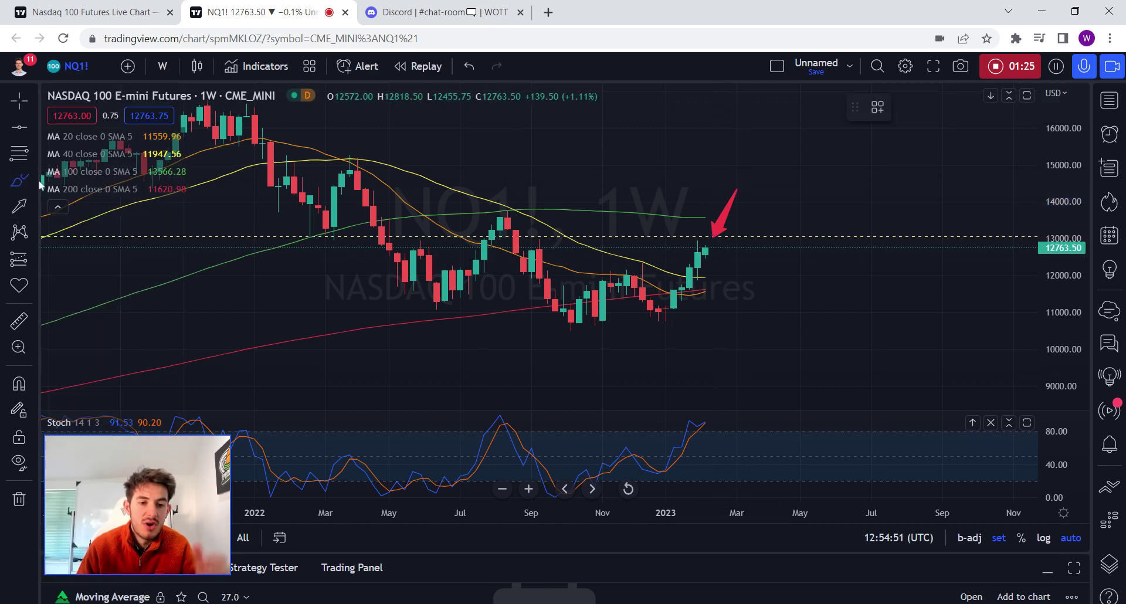
pyautogui.click(40, 184)
pyautogui.click(79, 295)
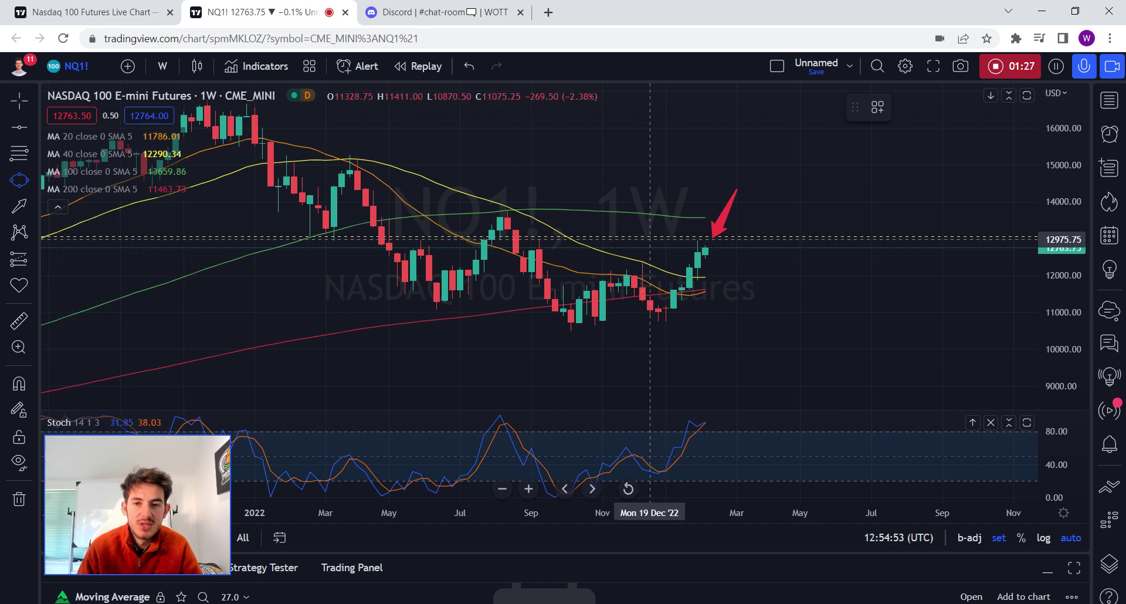
pyautogui.click(634, 235)
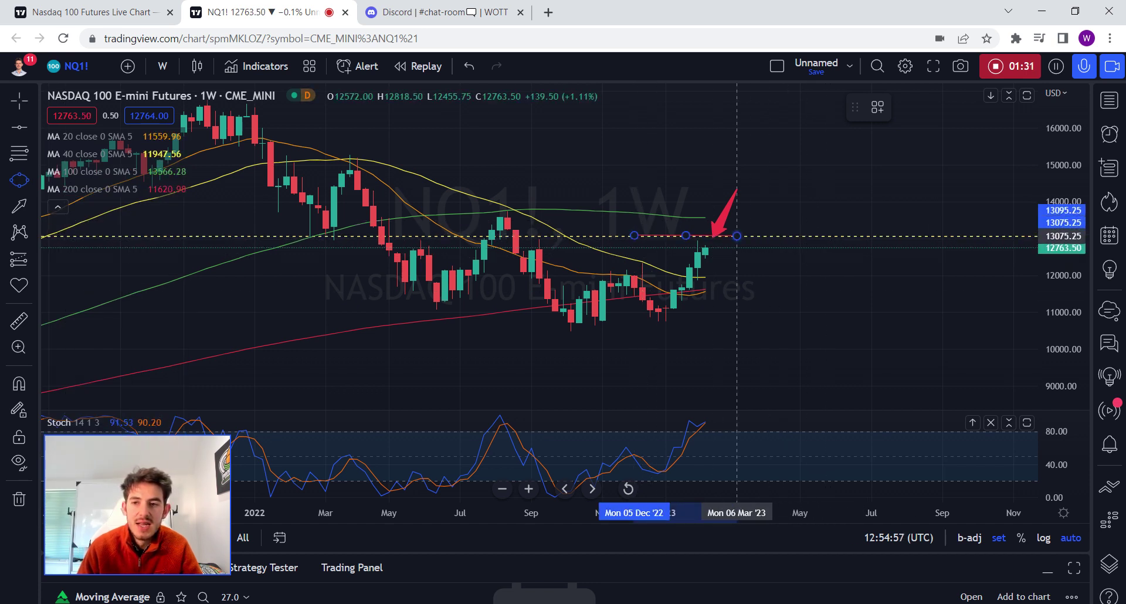
pyautogui.click(730, 234)
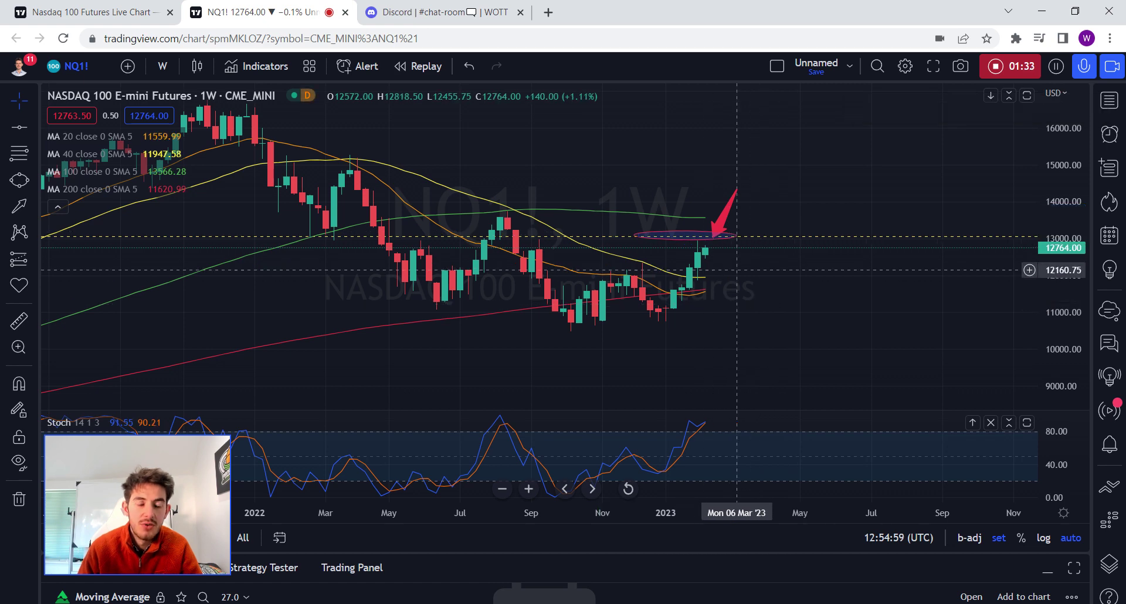
pyautogui.scroll(-2, 778, 237)
pyautogui.moveTo(794, 179); pyautogui.dragTo(832, 196)
# Add an 'SZ1' text label and move it beside the red arrow.
pyautogui.click(35, 212)
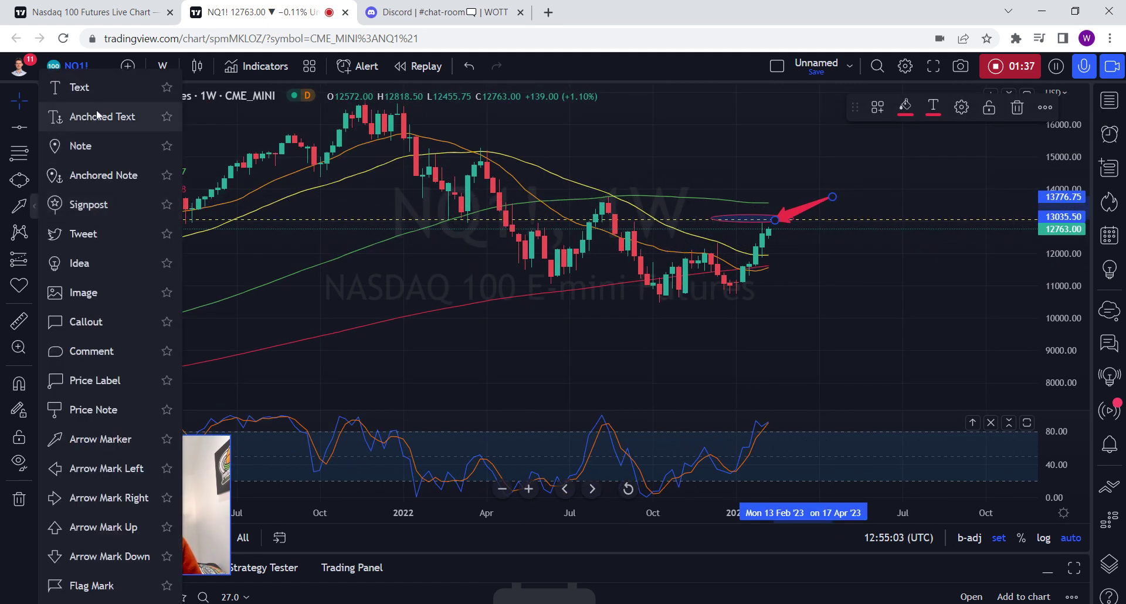
pyautogui.click(66, 86)
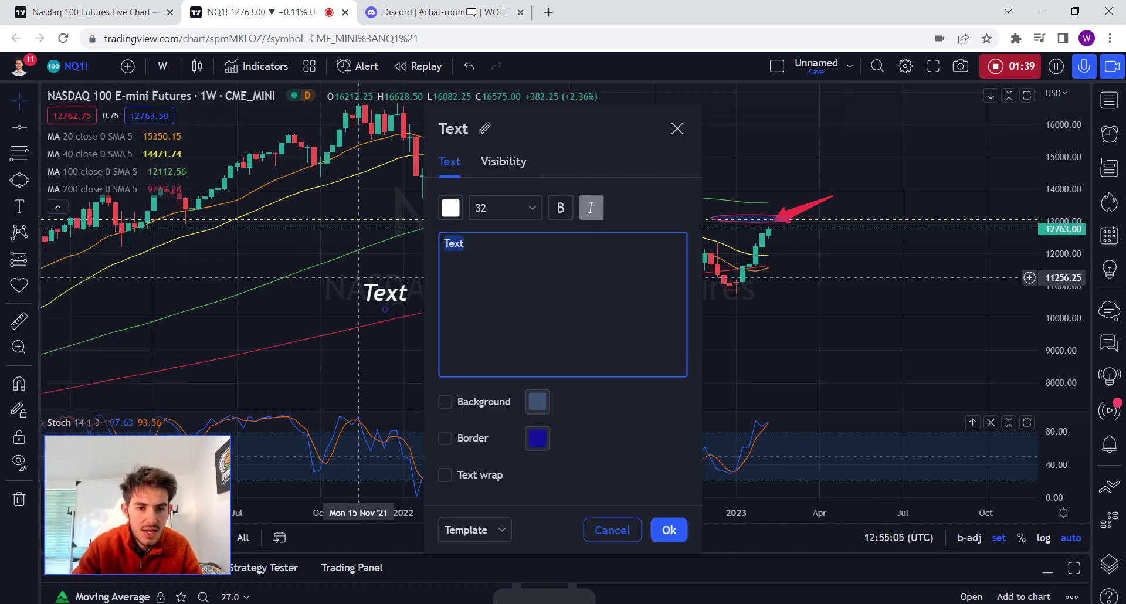
pyautogui.click(666, 528)
pyautogui.moveTo(394, 294); pyautogui.dragTo(861, 189)
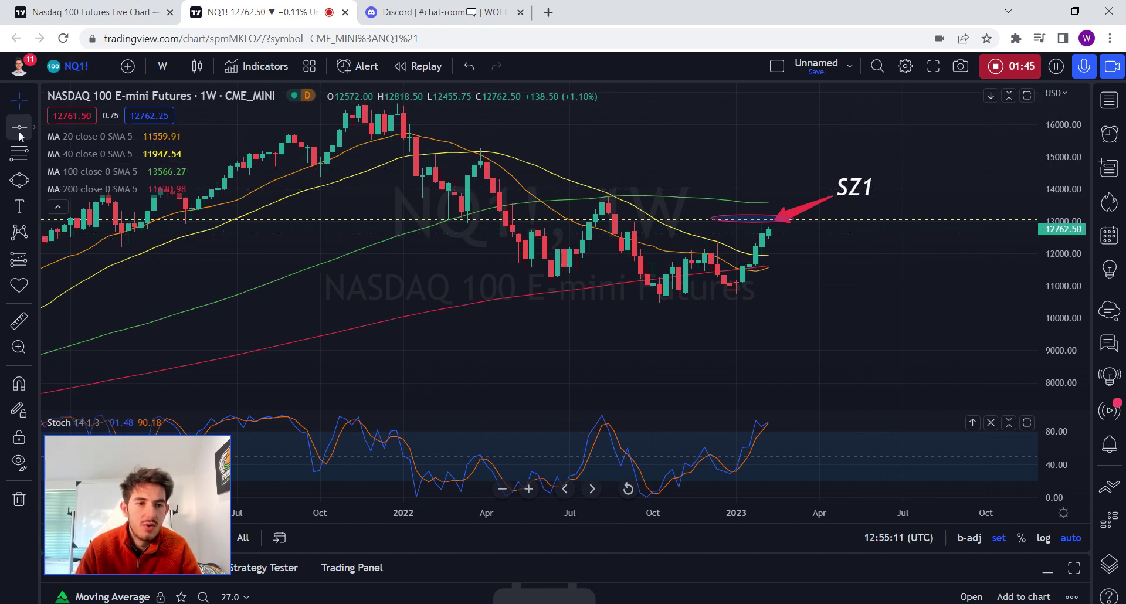
pyautogui.scroll(-1, 370, 200)
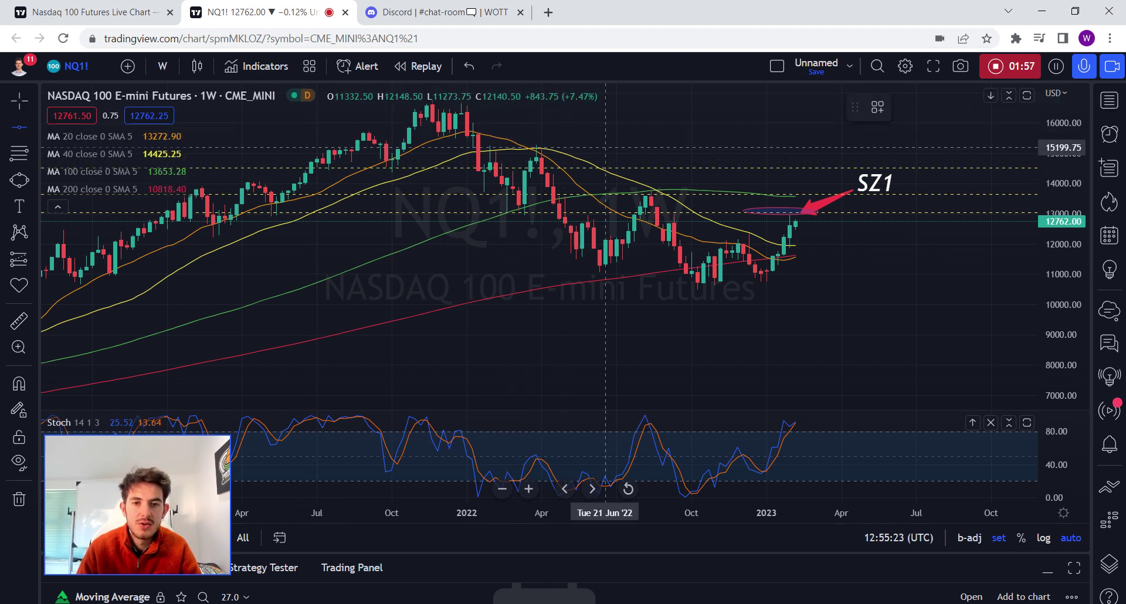
# Repoint the existing red arrow's tail lower down.
pyautogui.click(606, 147)
pyautogui.scroll(3, 802, 159)
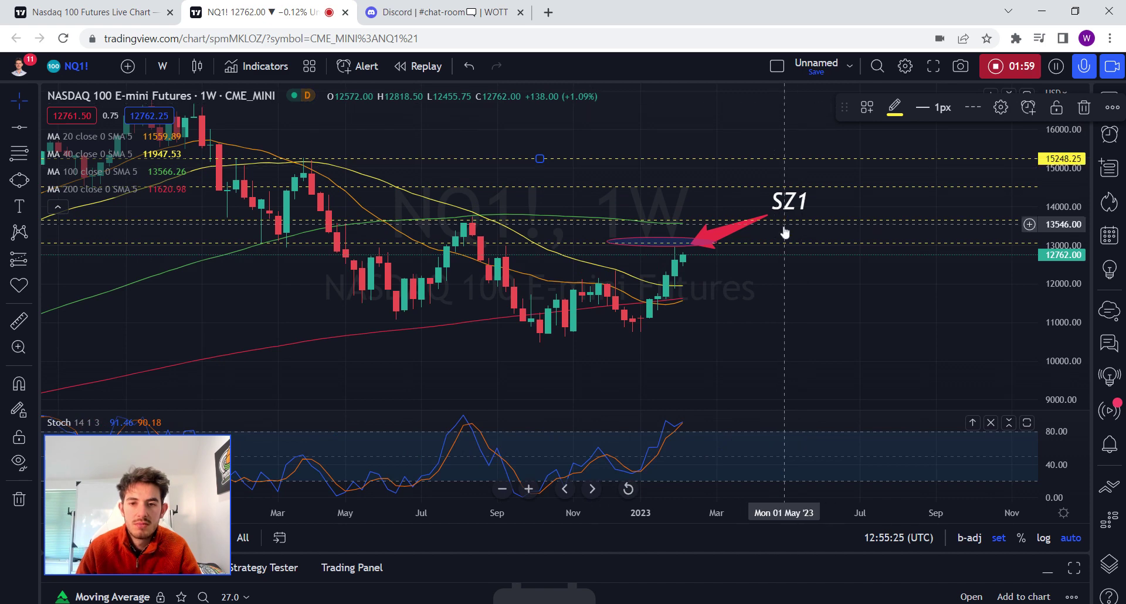
pyautogui.moveTo(770, 217); pyautogui.dragTo(734, 280)
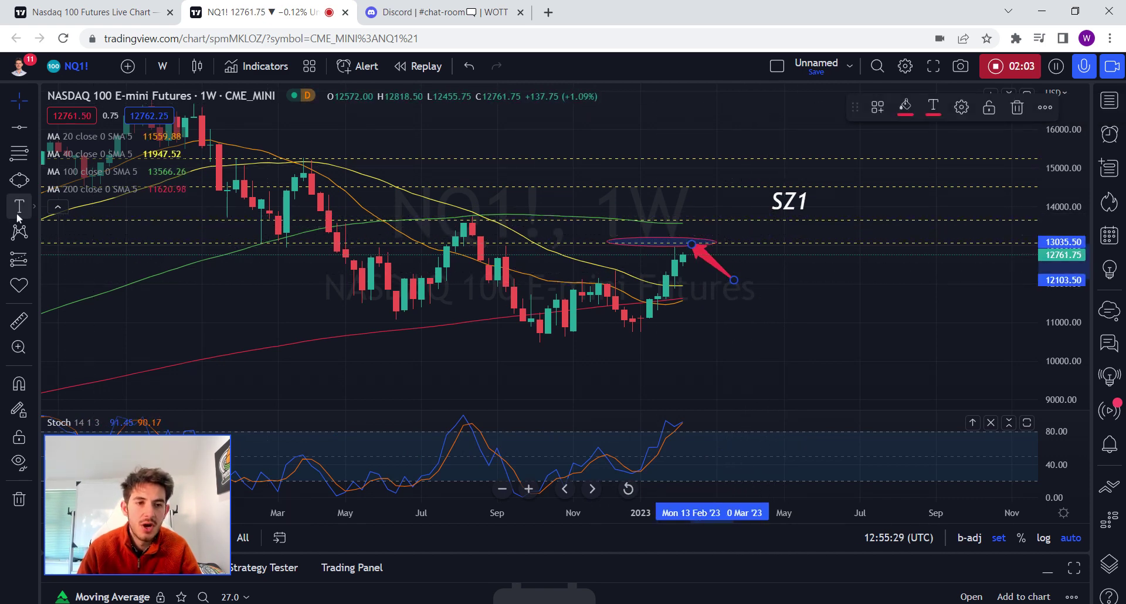
# Add a red arrow above SZ1 and an ellipse along the 13650 level.
pyautogui.click(36, 204)
pyautogui.click(101, 435)
pyautogui.moveTo(666, 189); pyautogui.dragTo(692, 214)
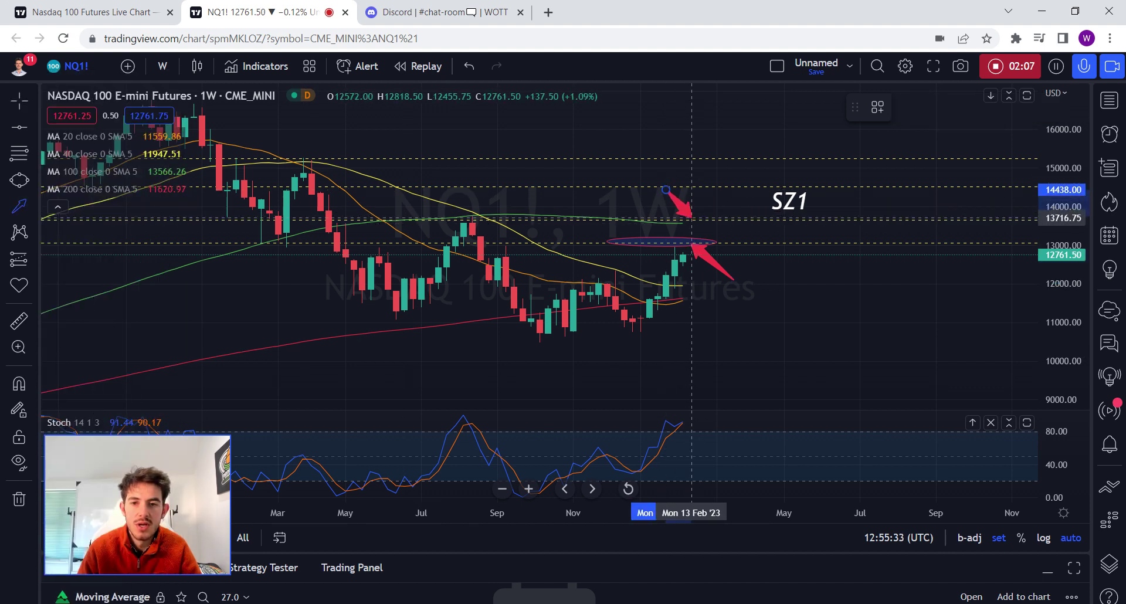
pyautogui.hotkey('alt', 'shift', 'a')
pyautogui.click(659, 221)
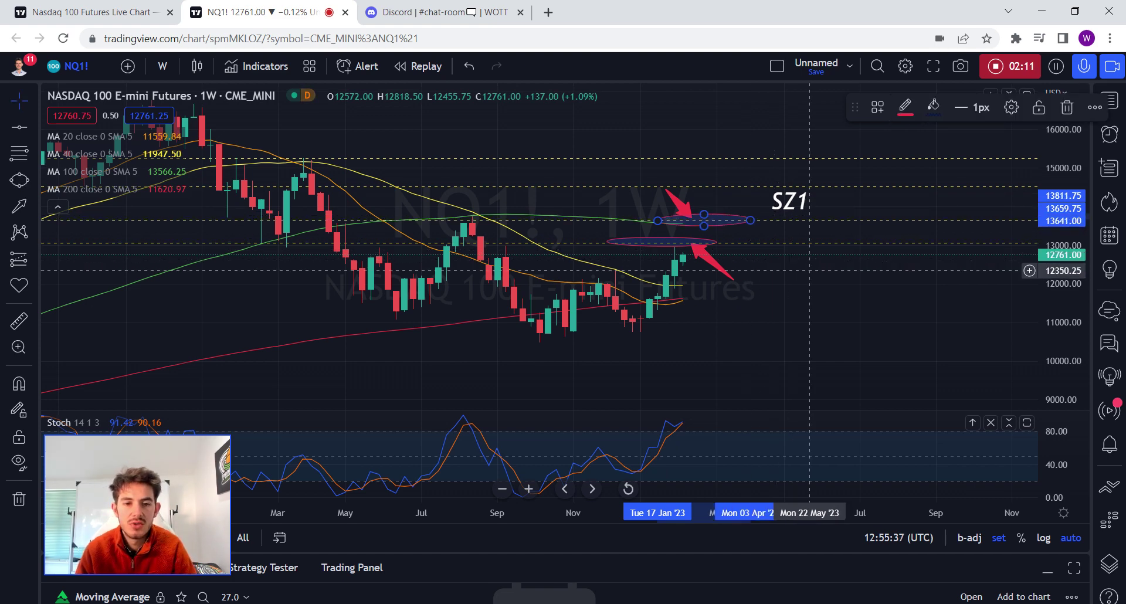
pyautogui.click(801, 267)
# Draw red arrows pointing at the 14600 and 15200 levels.
pyautogui.click(34, 206)
pyautogui.click(19, 206)
pyautogui.click(802, 139)
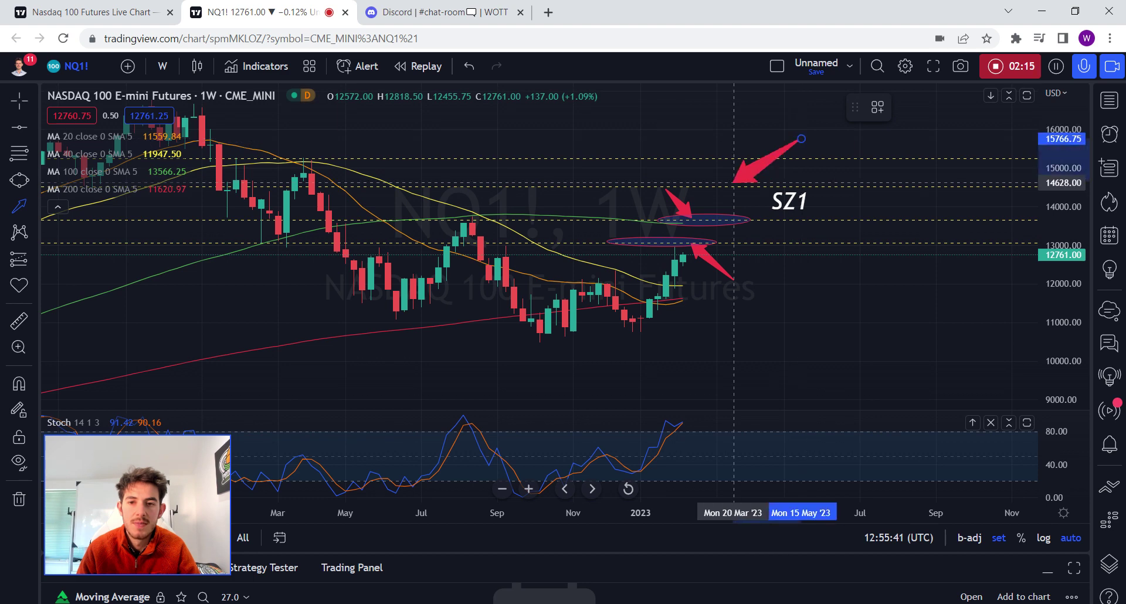
pyautogui.click(734, 183)
pyautogui.hscroll(1, 797, 143)
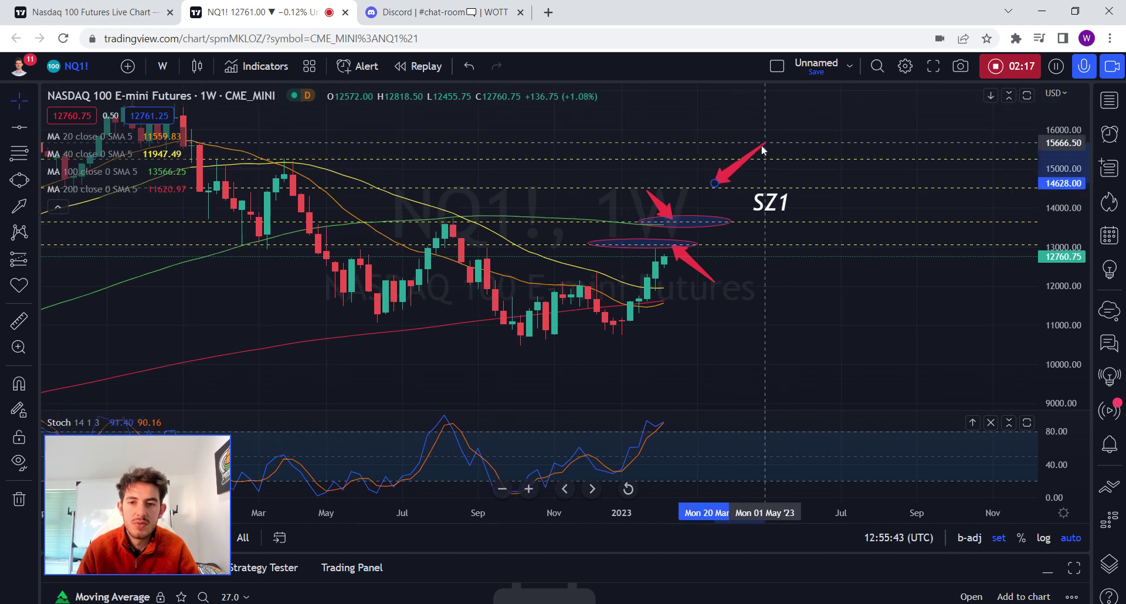
pyautogui.click(24, 210)
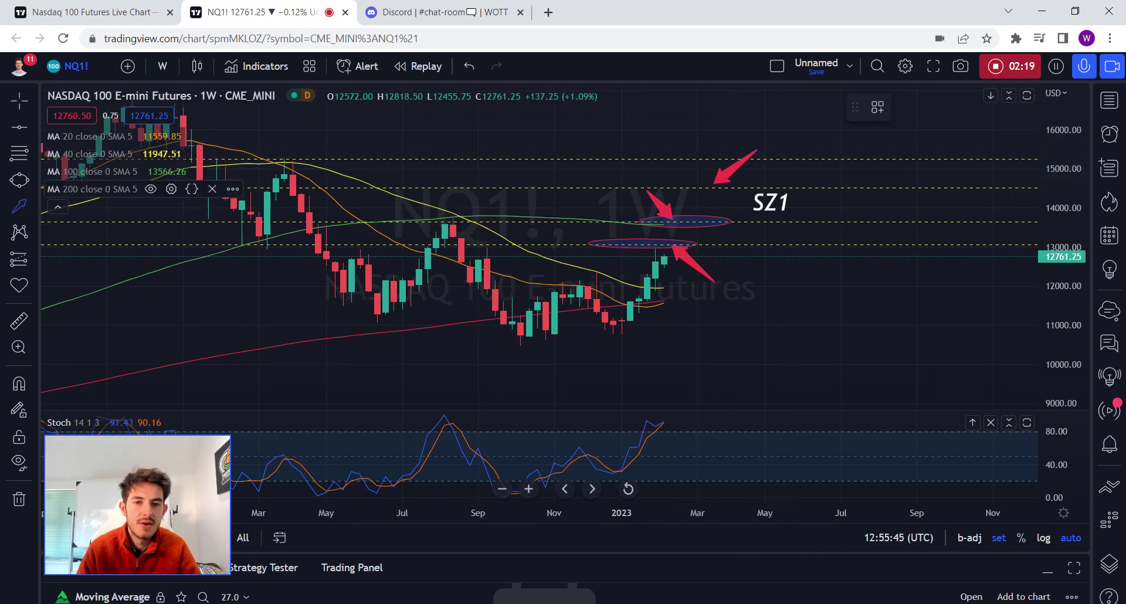
pyautogui.click(824, 122)
pyautogui.click(792, 160)
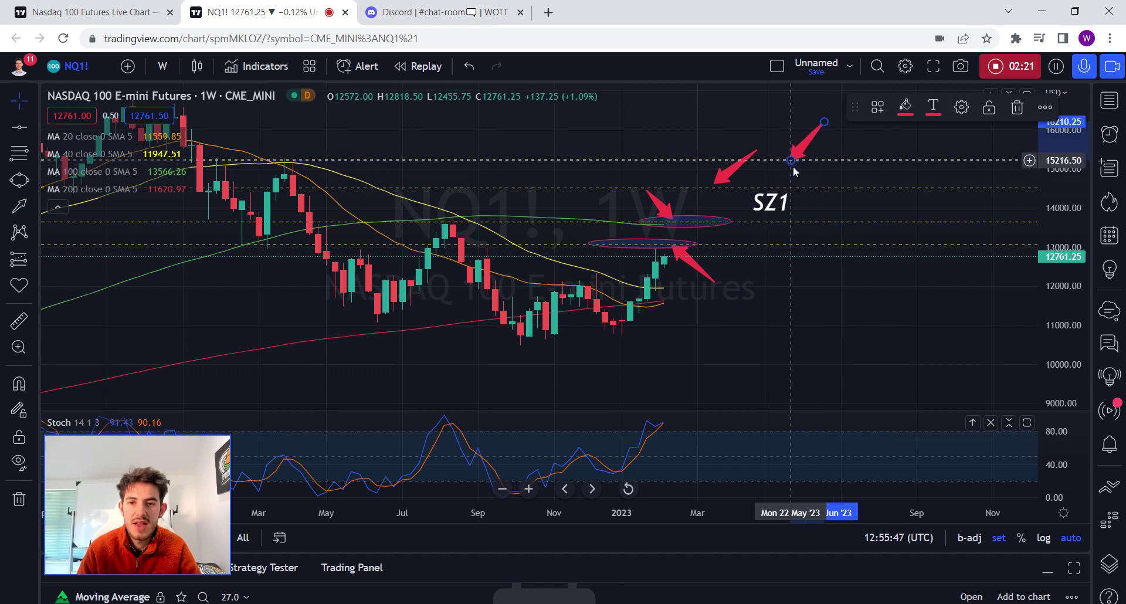
pyautogui.scroll(-2, 788, 164)
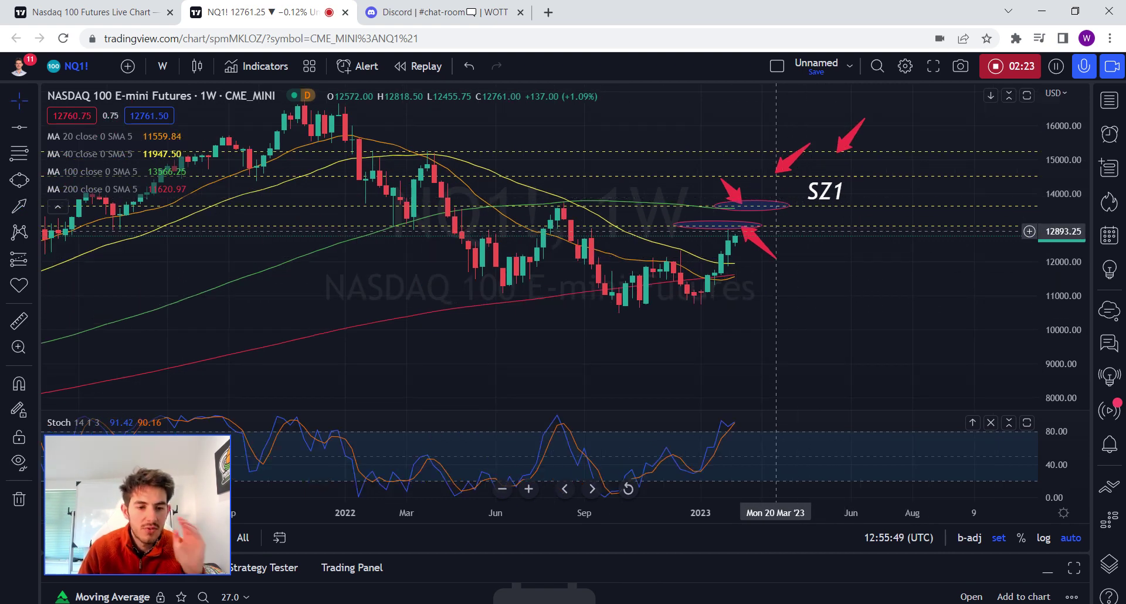
pyautogui.rightClick(845, 236)
# Clear the weekly drawings and draw a fresh ellipse along the 13650 level.
pyautogui.click(880, 531)
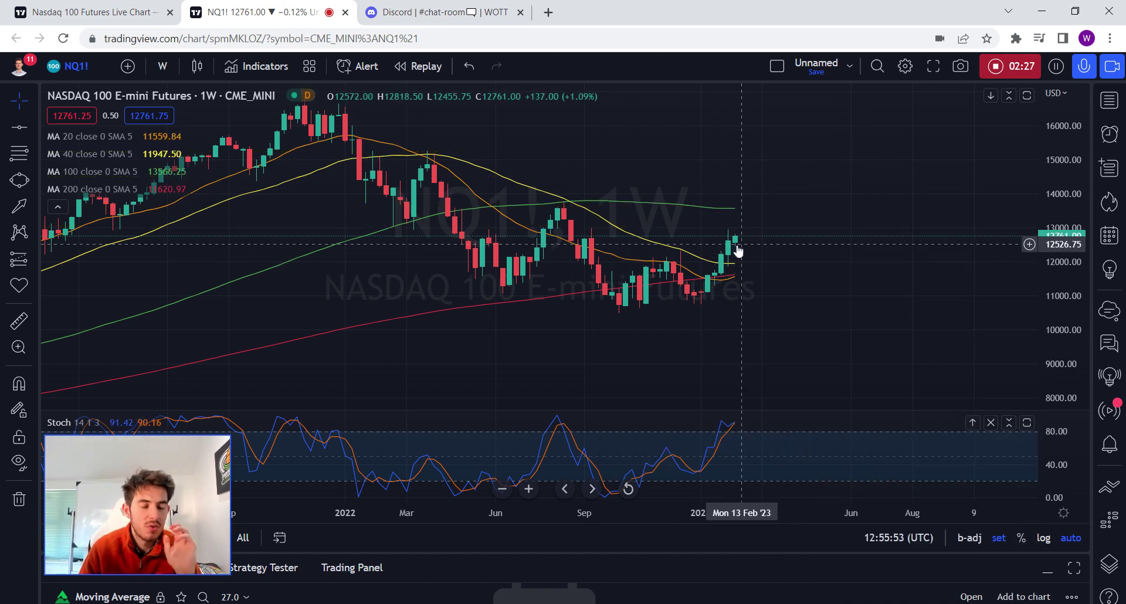
pyautogui.click(19, 180)
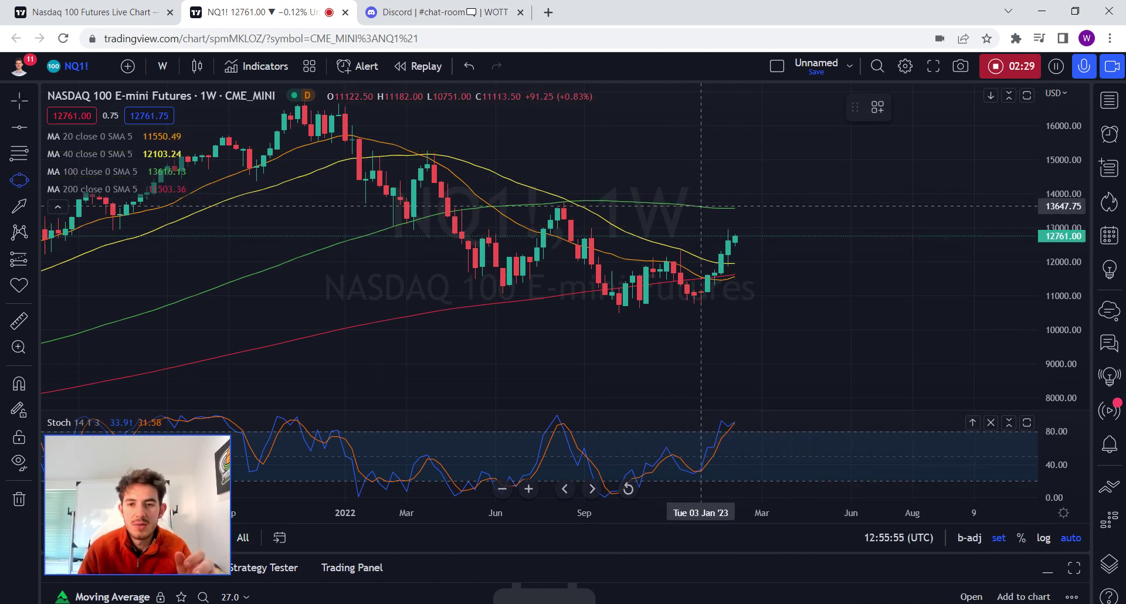
pyautogui.click(702, 206)
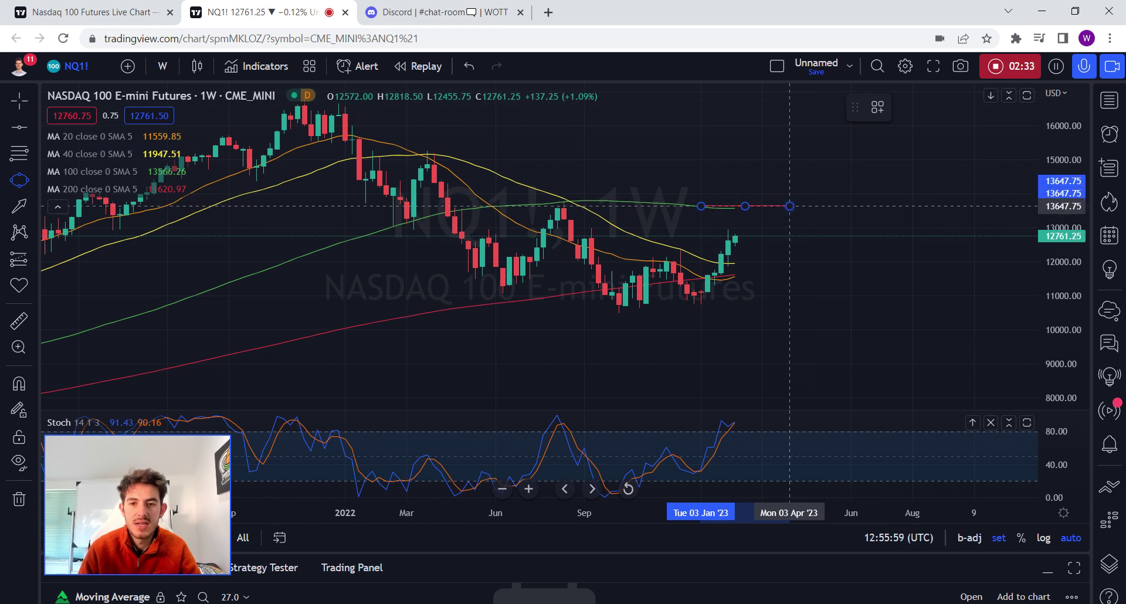
pyautogui.click(790, 207)
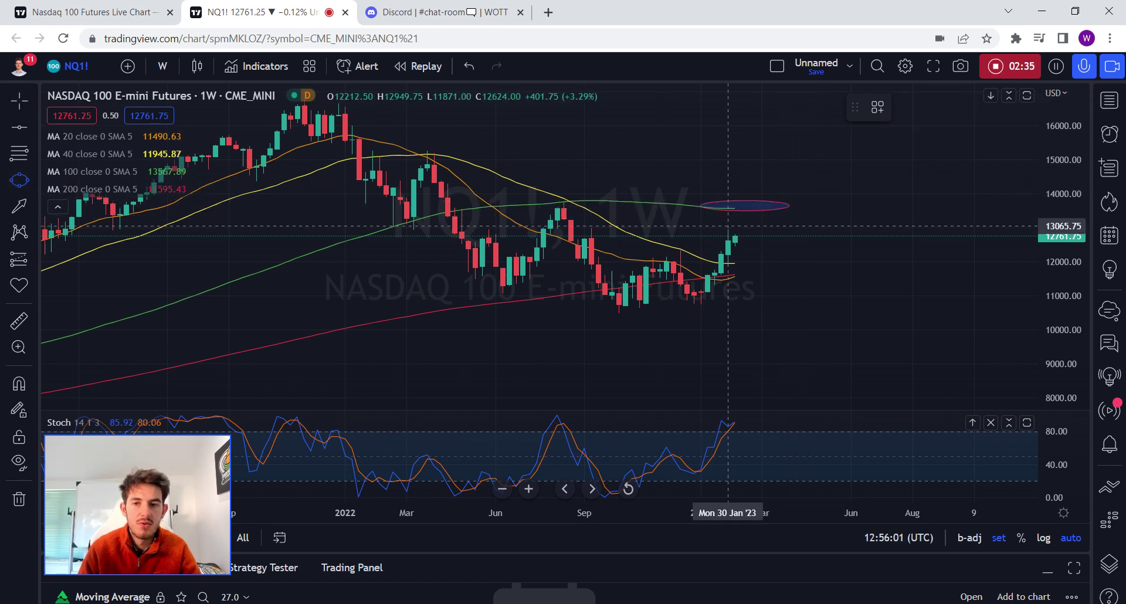
# Draw a second ellipse around 15000 and shorten its right end.
pyautogui.click(728, 161)
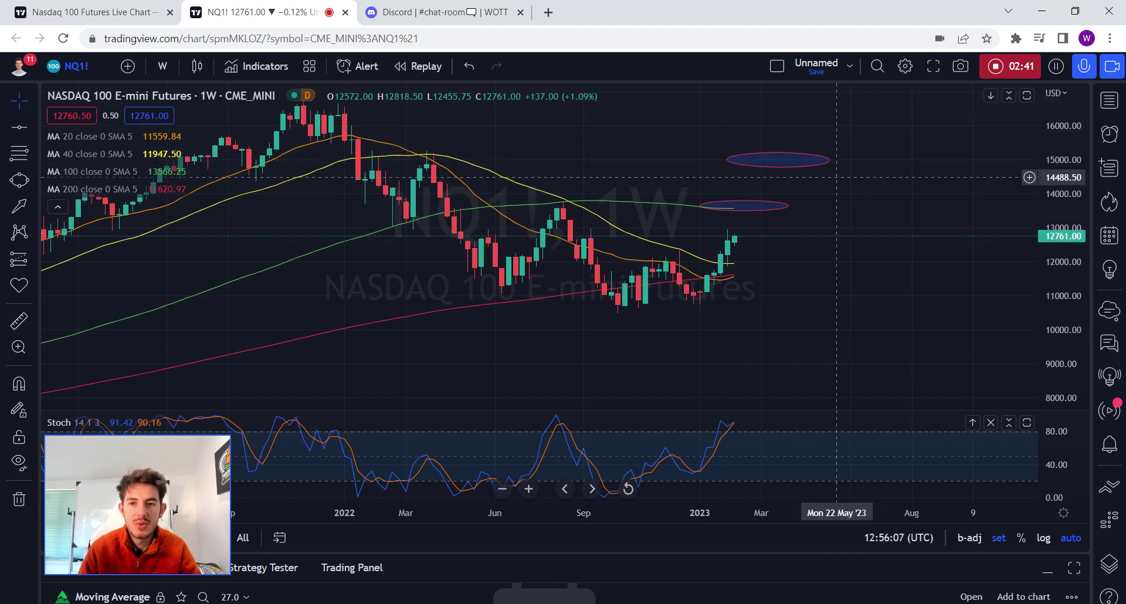
pyautogui.click(823, 162)
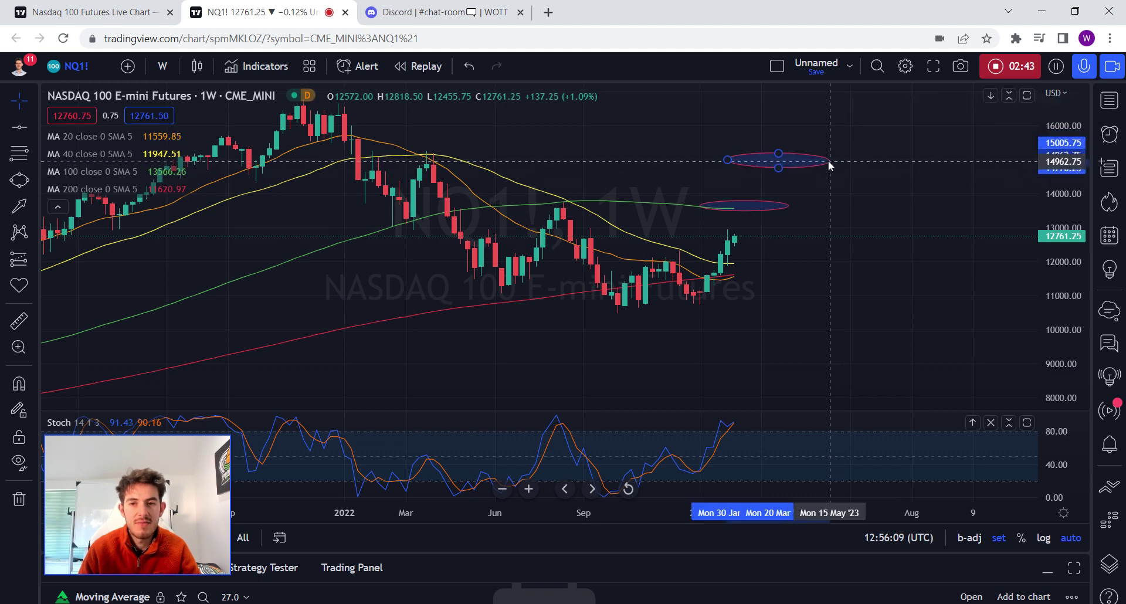
pyautogui.moveTo(833, 161); pyautogui.dragTo(820, 164)
pyautogui.click(813, 200)
pyautogui.click(174, 69)
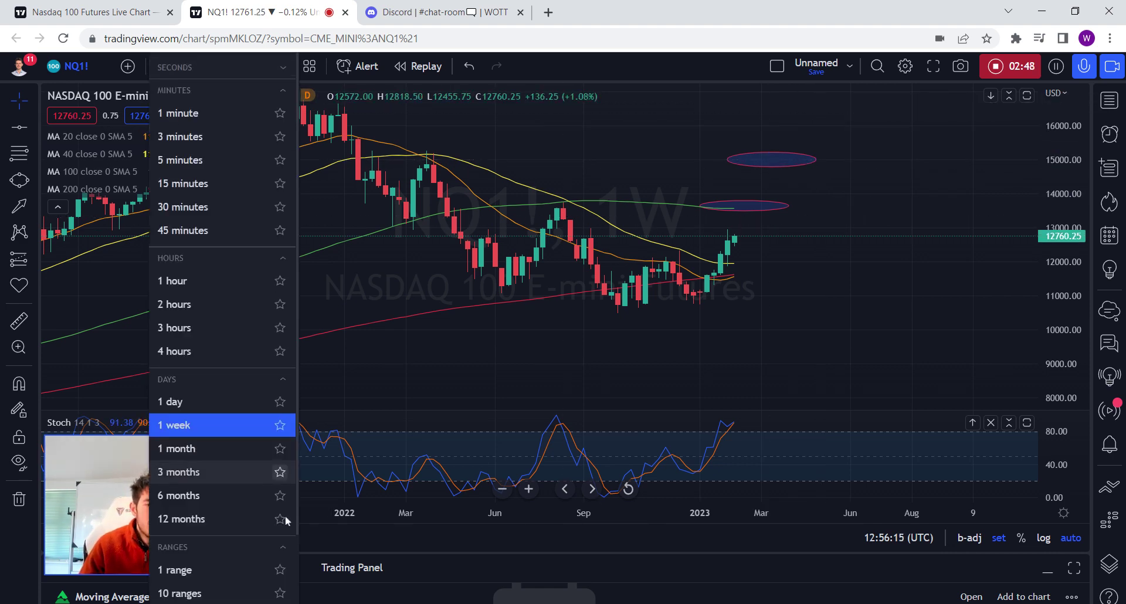
# Switch to the monthly interval, remove all drawings, and hide contract roll markers.
pyautogui.click(176, 448)
pyautogui.rightClick(821, 251)
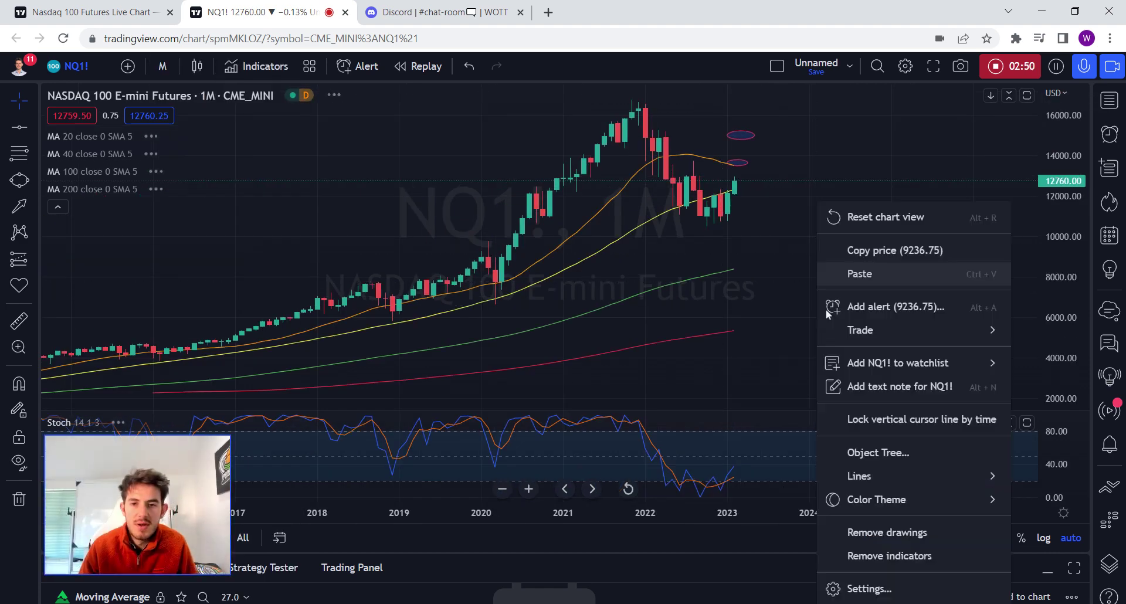
pyautogui.click(893, 535)
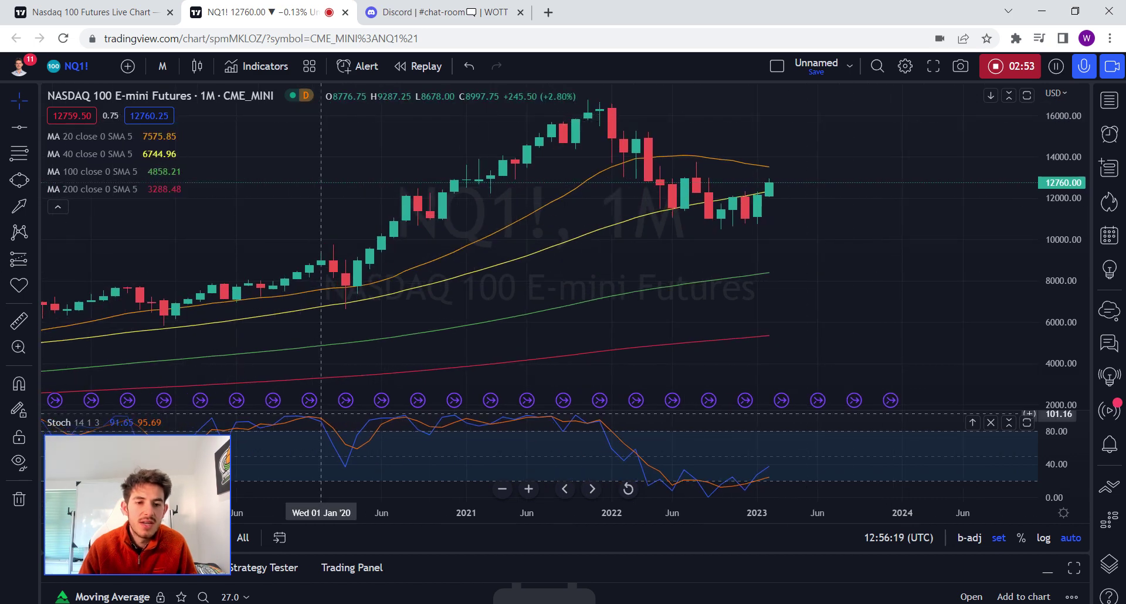
pyautogui.click(357, 423)
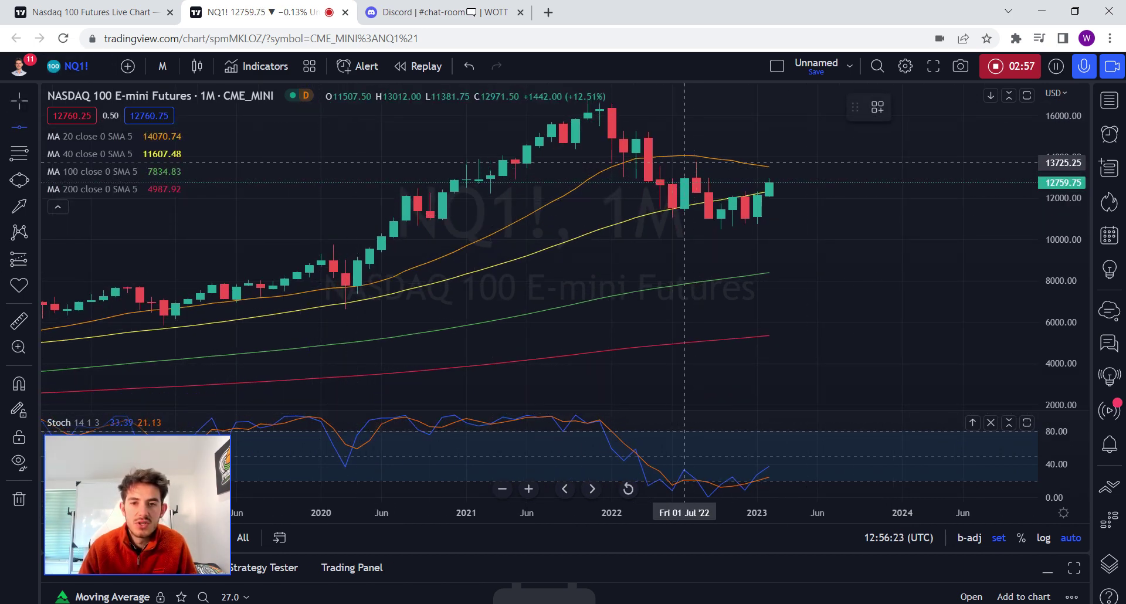
# Add horizontal levels at 13725.25, near 14293, and at 11276.50.
pyautogui.click(540, 163)
pyautogui.click(8, 127)
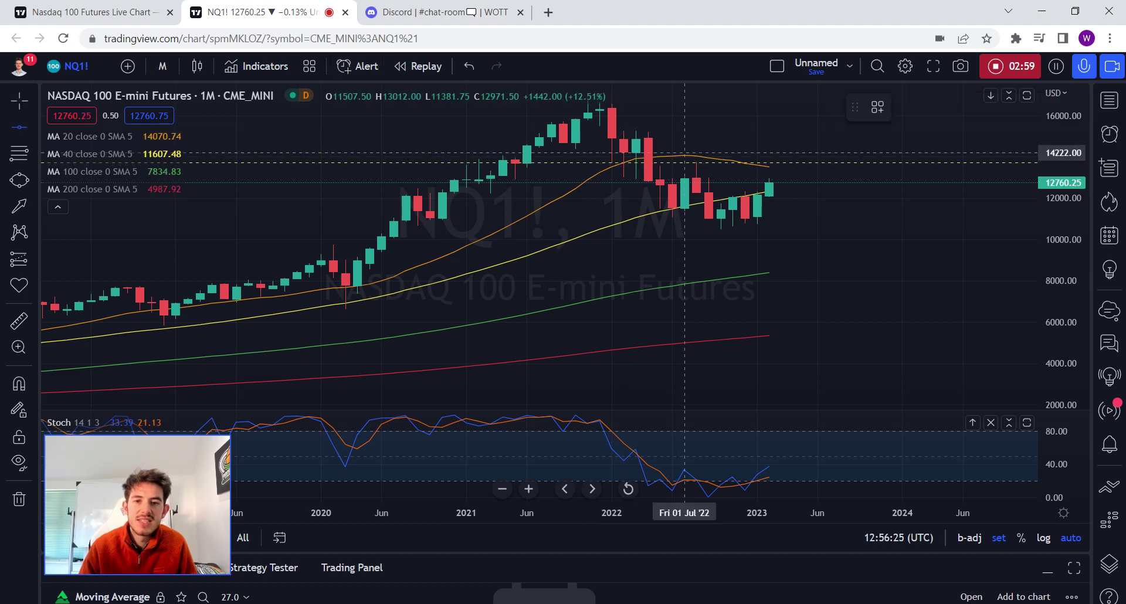
pyautogui.click(672, 150)
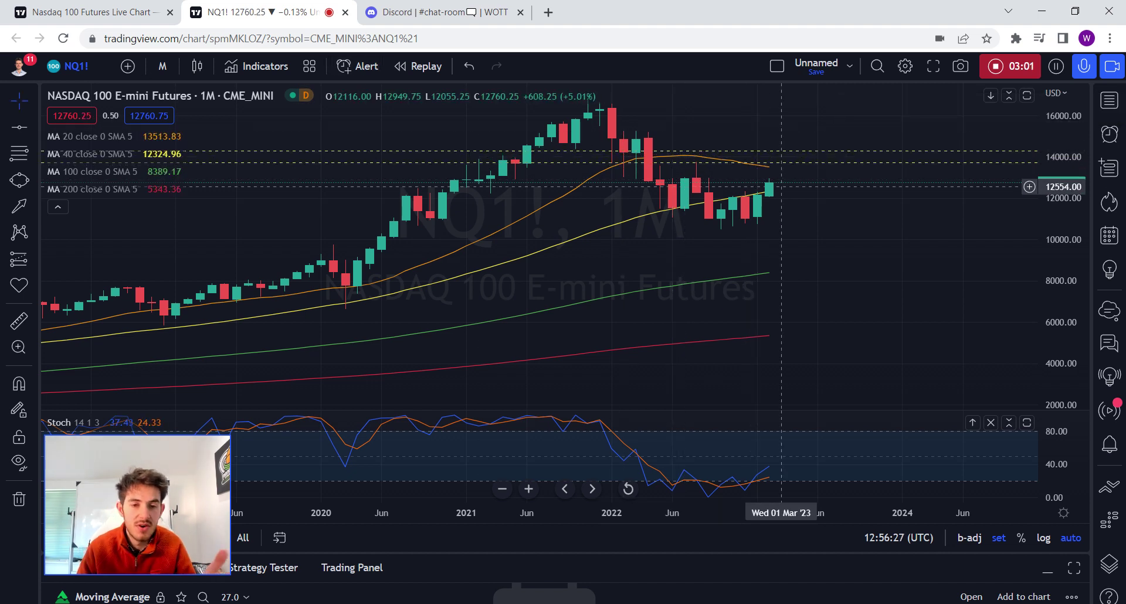
pyautogui.moveTo(781, 154); pyautogui.dragTo(779, 159)
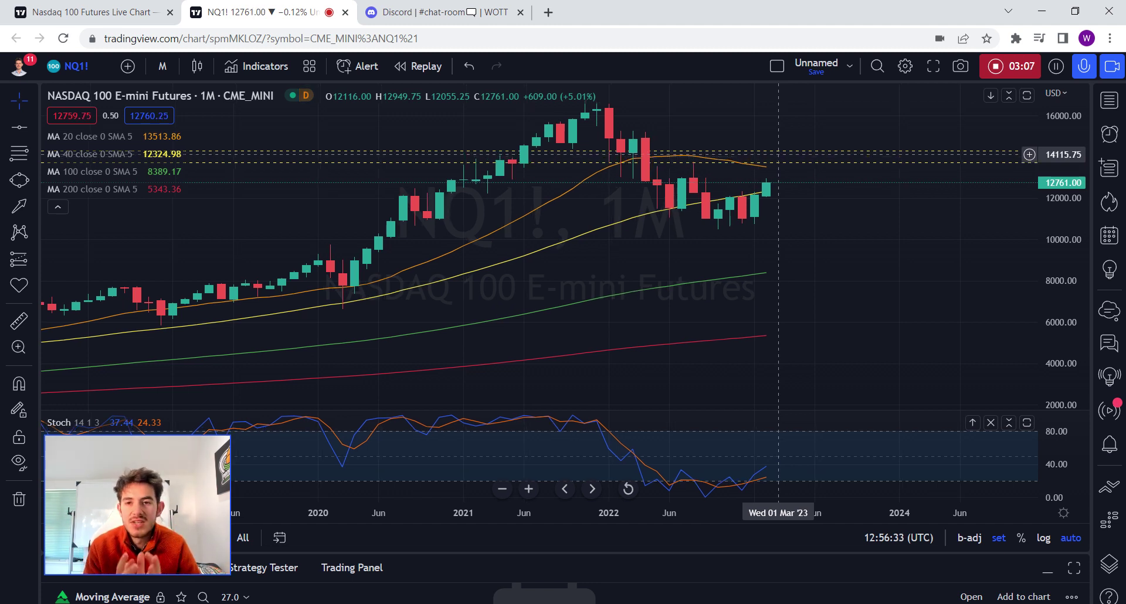
pyautogui.hotkey('alt', 'h')
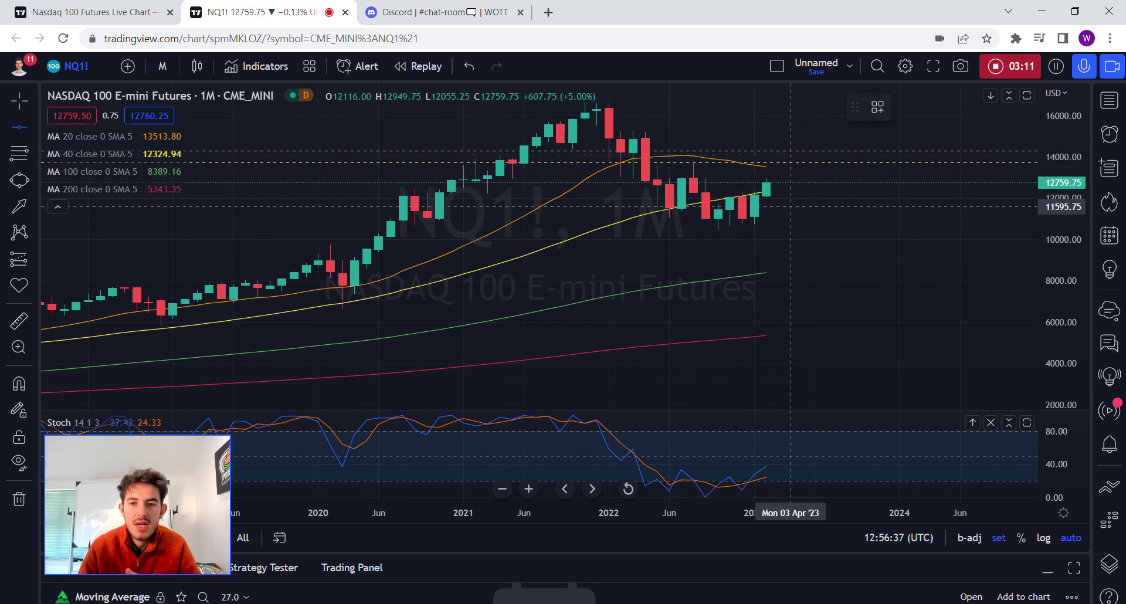
pyautogui.click(791, 213)
pyautogui.scroll(-2, 299, 196)
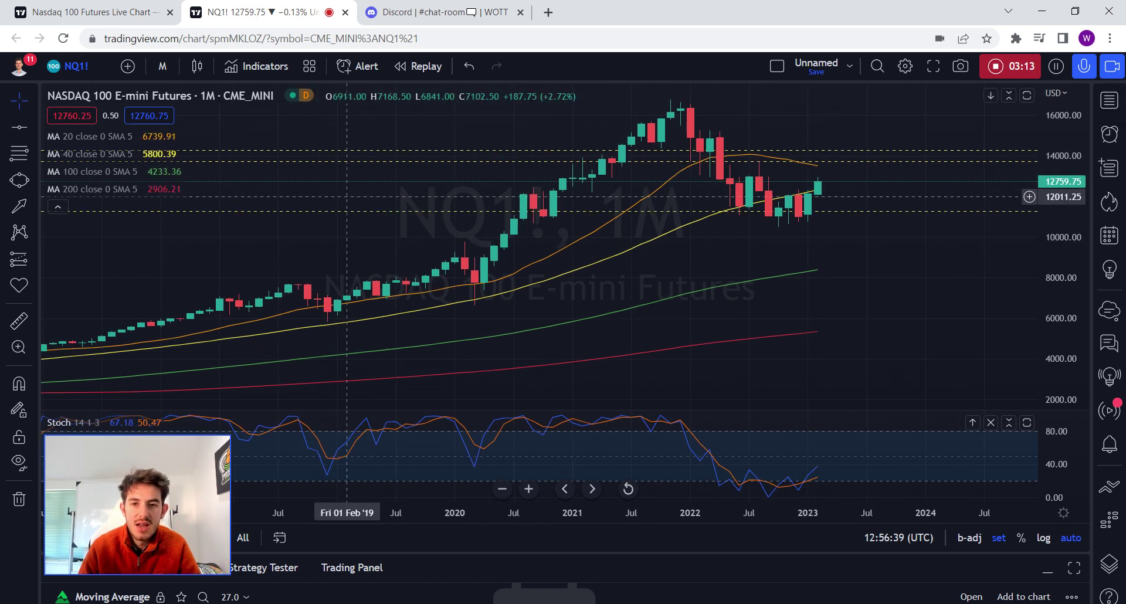
# Draw a red arrow at the recent lows and an ellipse spanning the 2022–2023 lows.
pyautogui.click(19, 205)
pyautogui.click(877, 256)
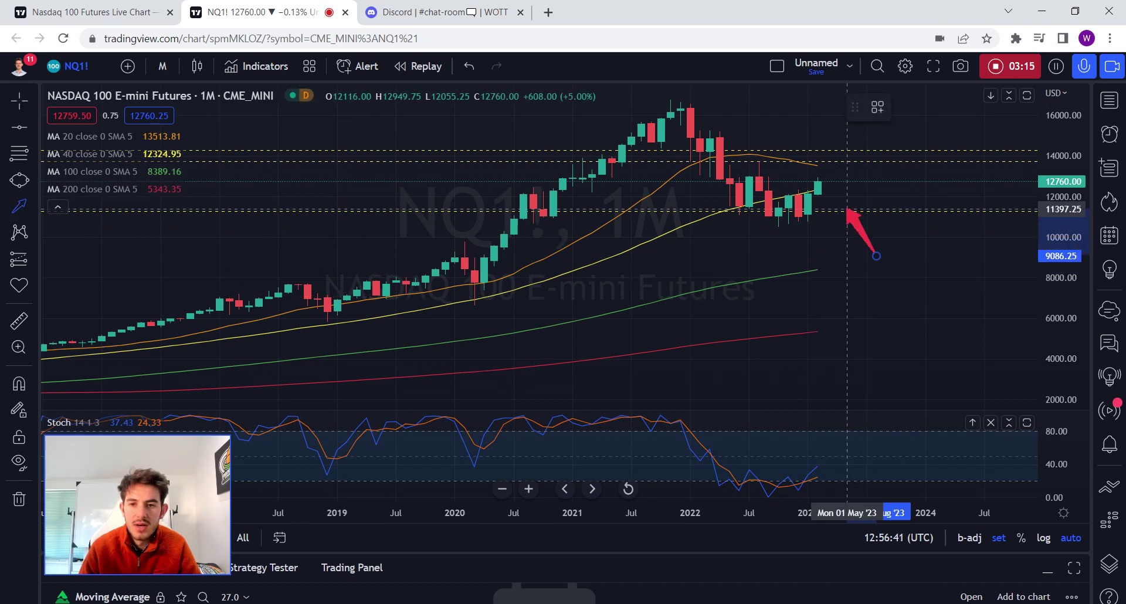
pyautogui.click(847, 217)
pyautogui.click(19, 181)
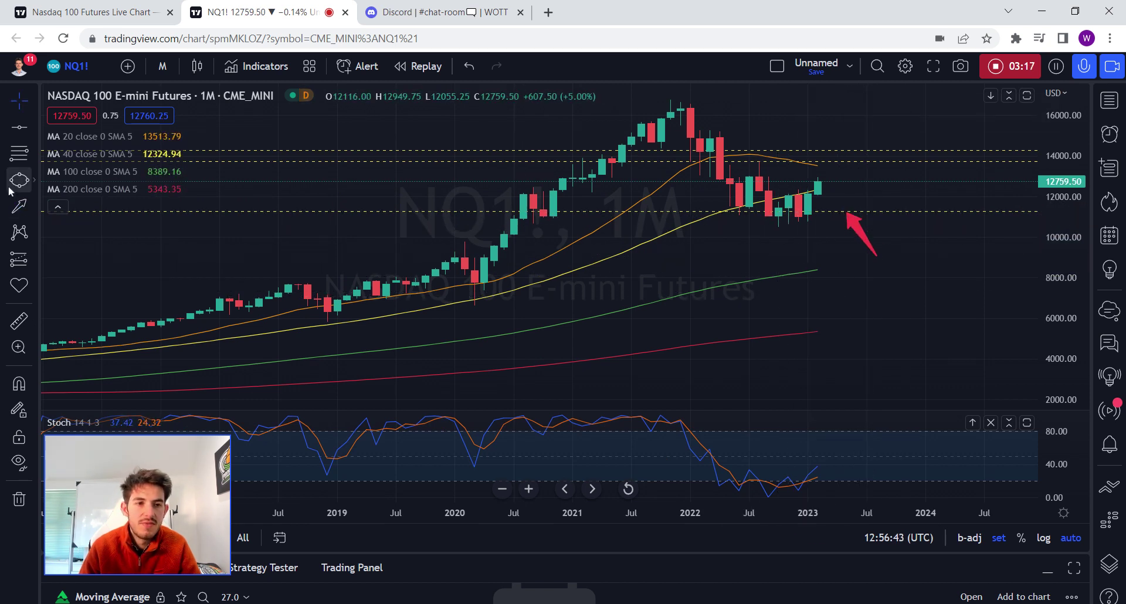
pyautogui.click(700, 220)
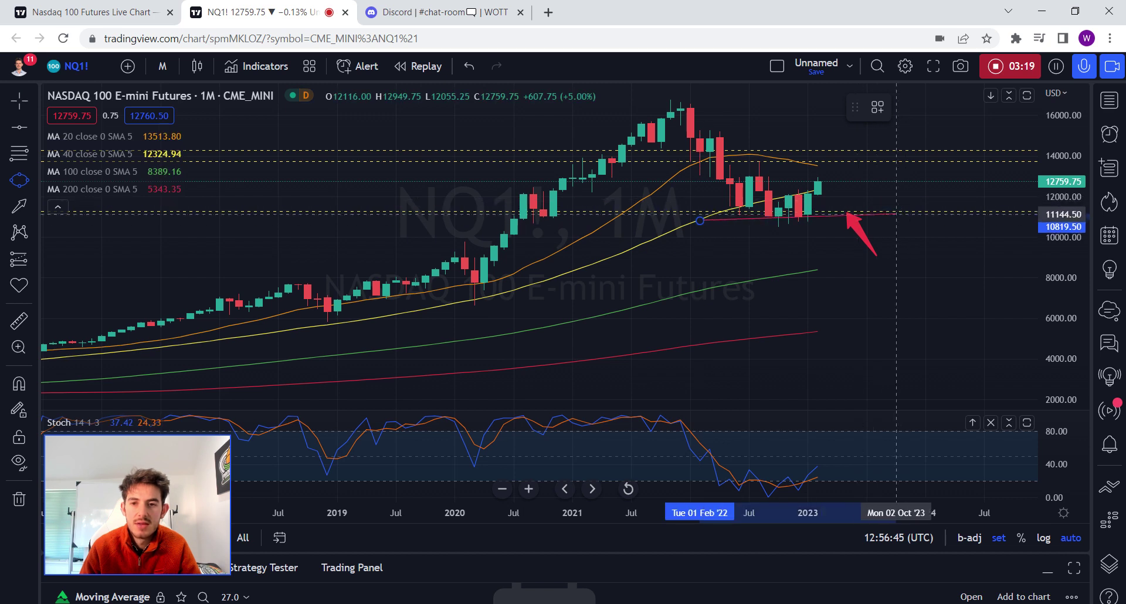
pyautogui.click(857, 220)
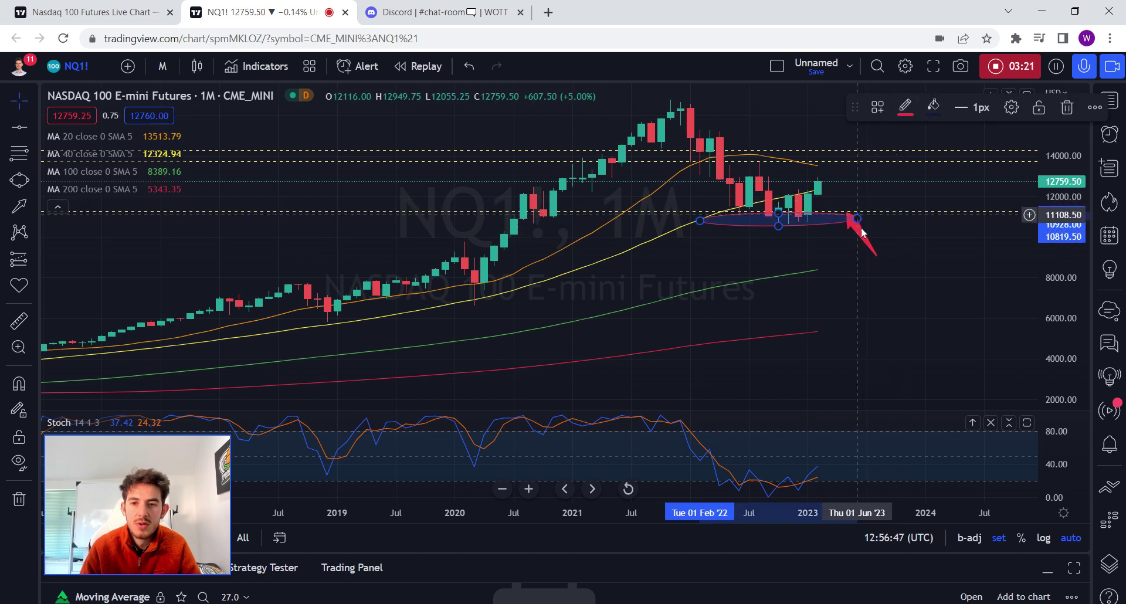
pyautogui.click(704, 227)
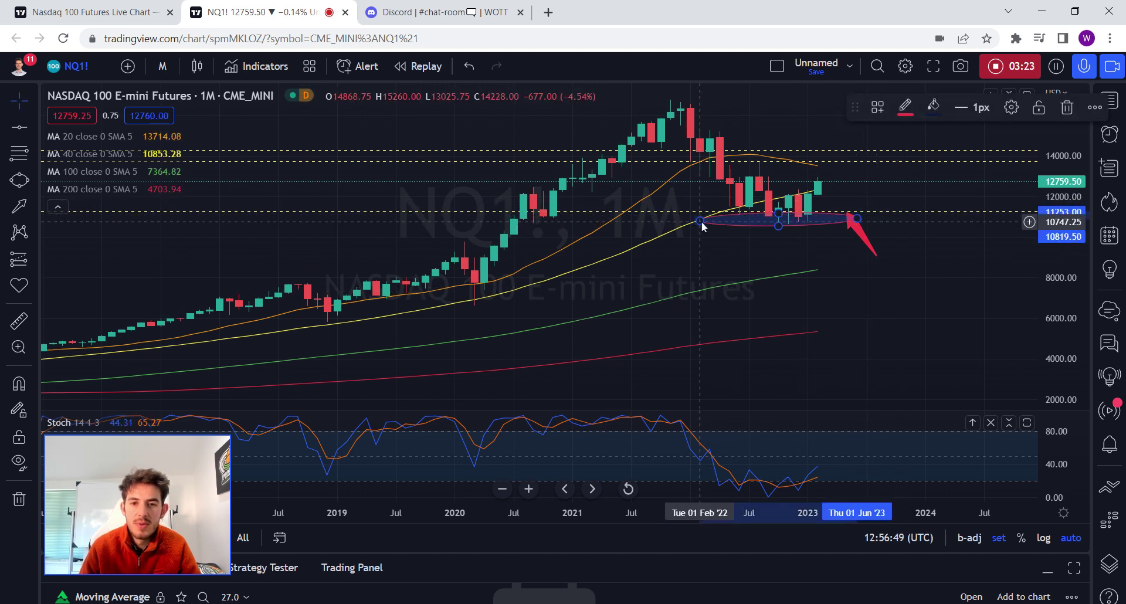
pyautogui.click(669, 267)
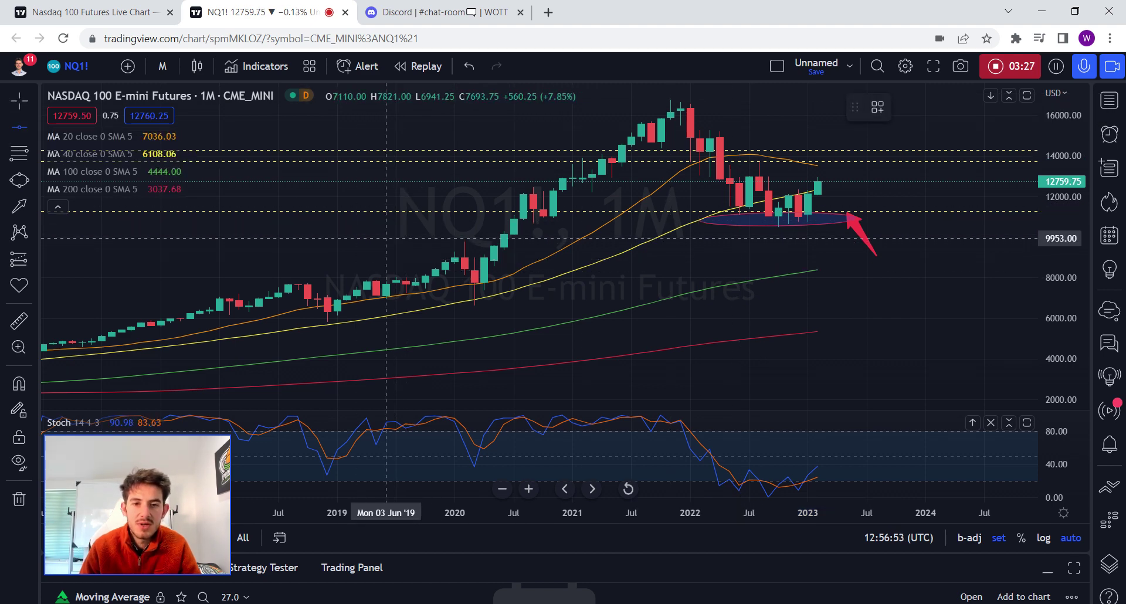
# Add a horizontal level and move it down to about 9266.
pyautogui.hotkey('alt', 'h')
pyautogui.moveTo(411, 238)
pyautogui.mouseDown()
pyautogui.moveTo(403, 259)
pyautogui.moveTo(396, 252)
pyautogui.mouseUp()
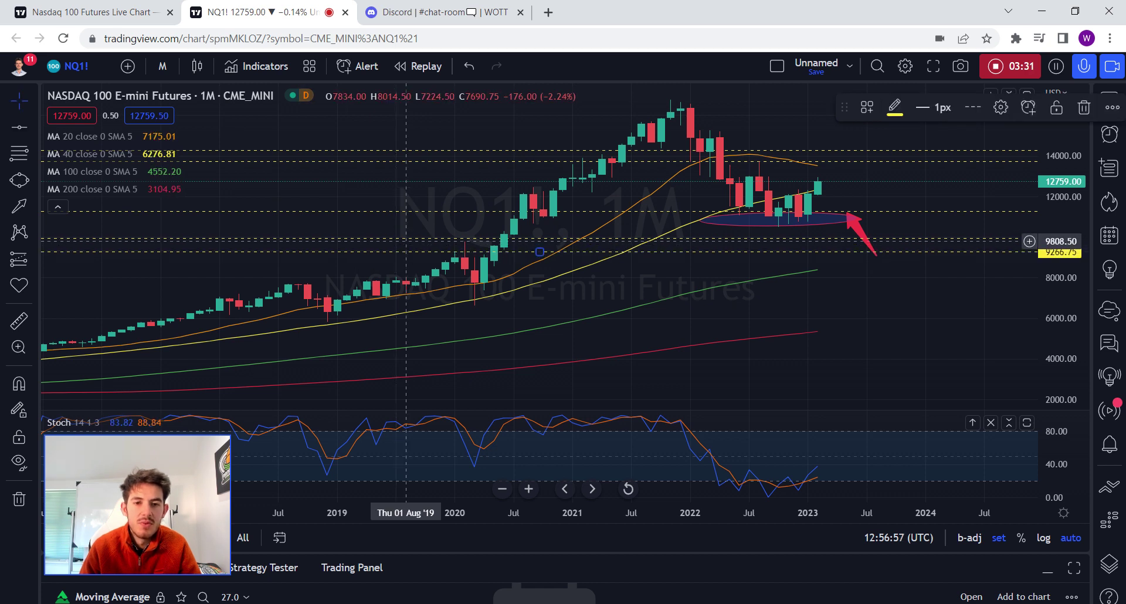
pyautogui.click(406, 241)
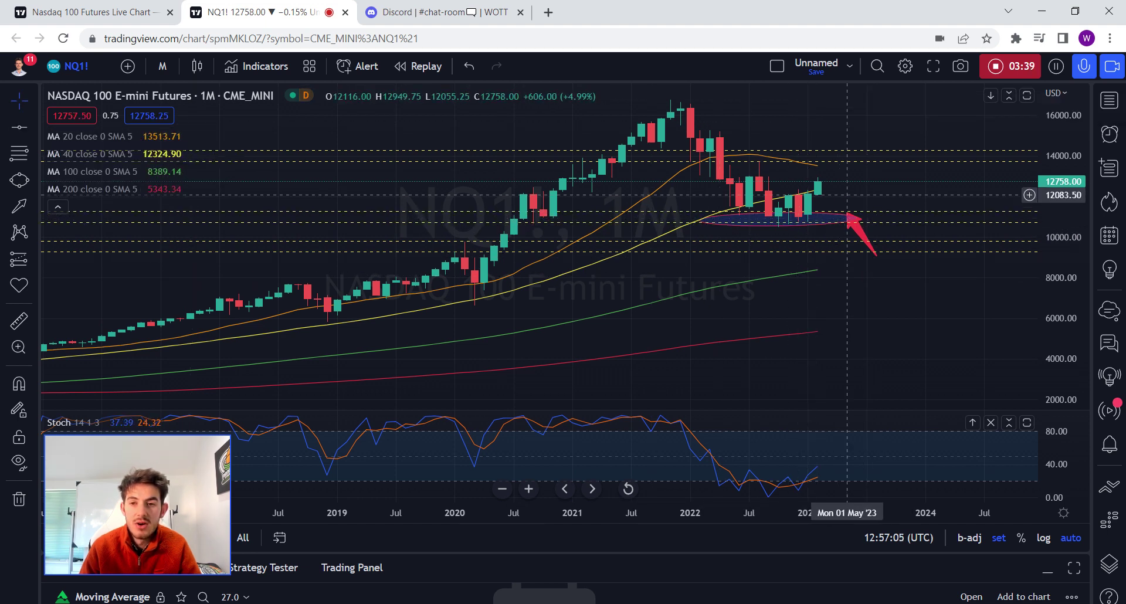
# Switch to 4h, remove all drawings, then return to the daily interval.
pyautogui.click(163, 66)
pyautogui.click(183, 355)
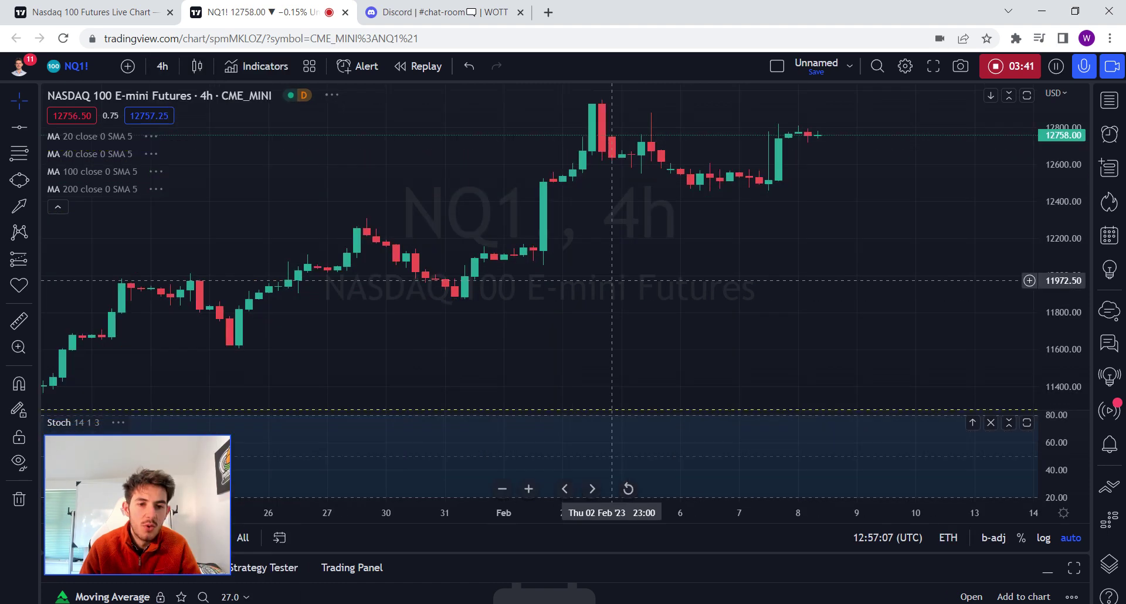
pyautogui.rightClick(818, 273)
pyautogui.click(851, 531)
pyautogui.scroll(-3, 478, 264)
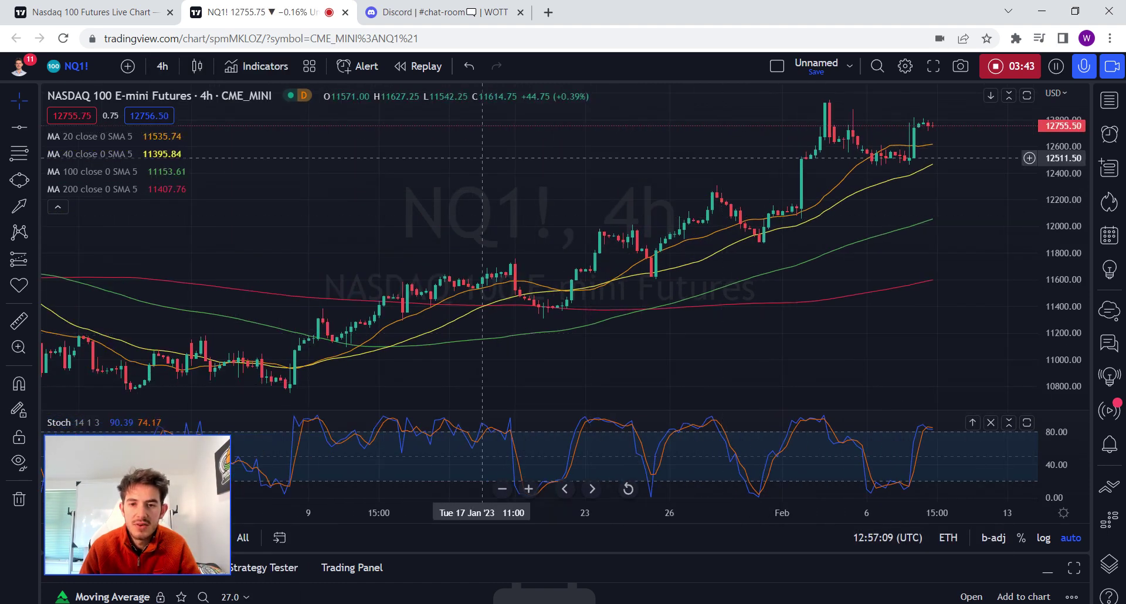
pyautogui.click(174, 68)
pyautogui.click(201, 402)
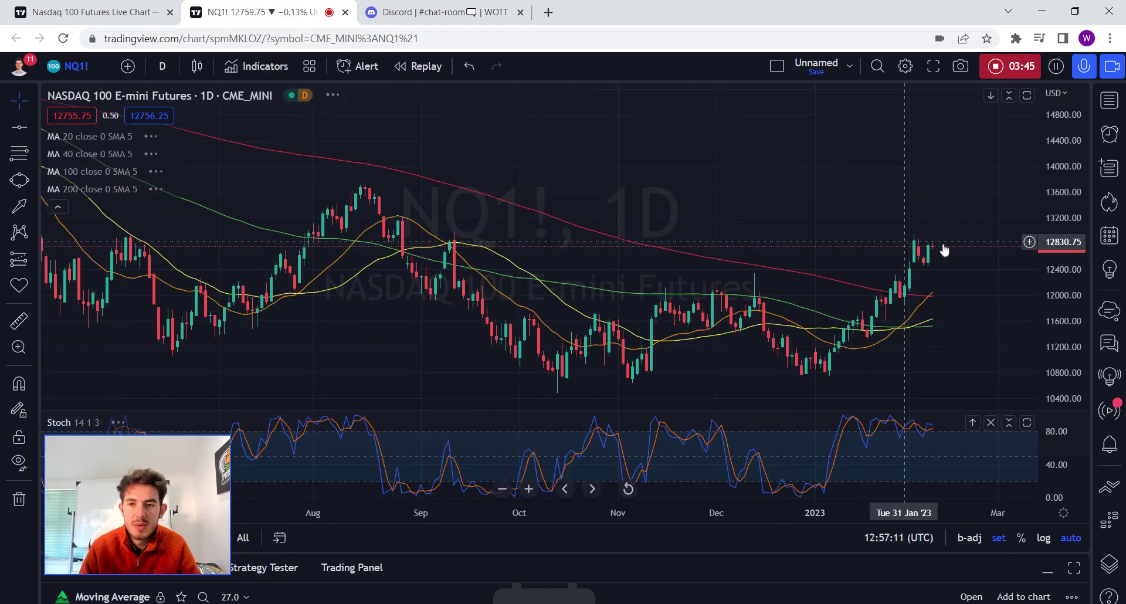
# Add a horizontal level at 12135.75.
pyautogui.click(33, 127)
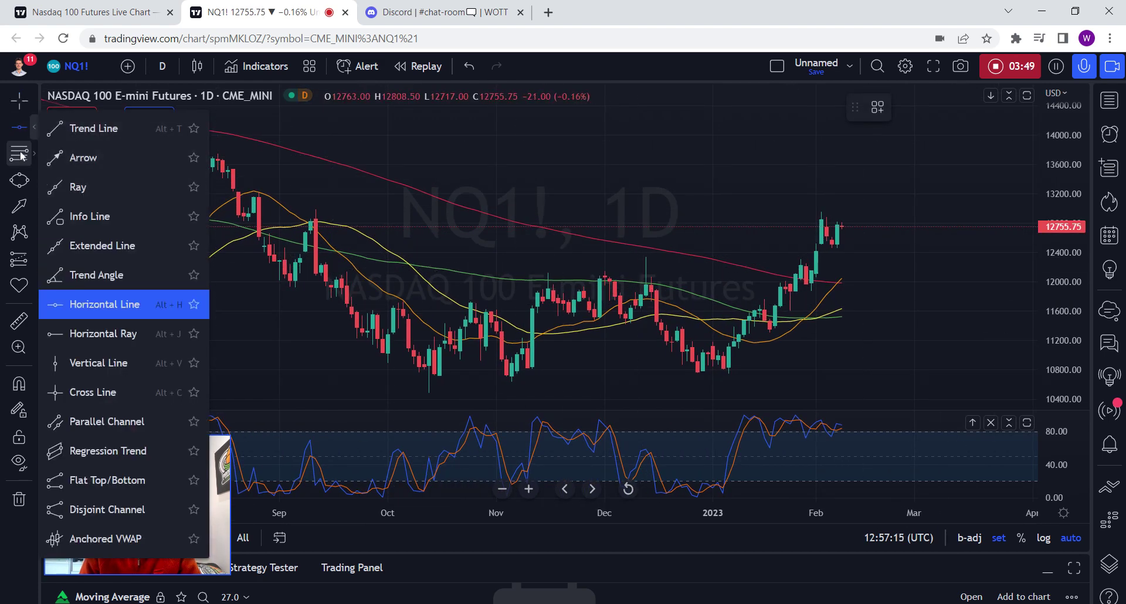
pyautogui.click(25, 134)
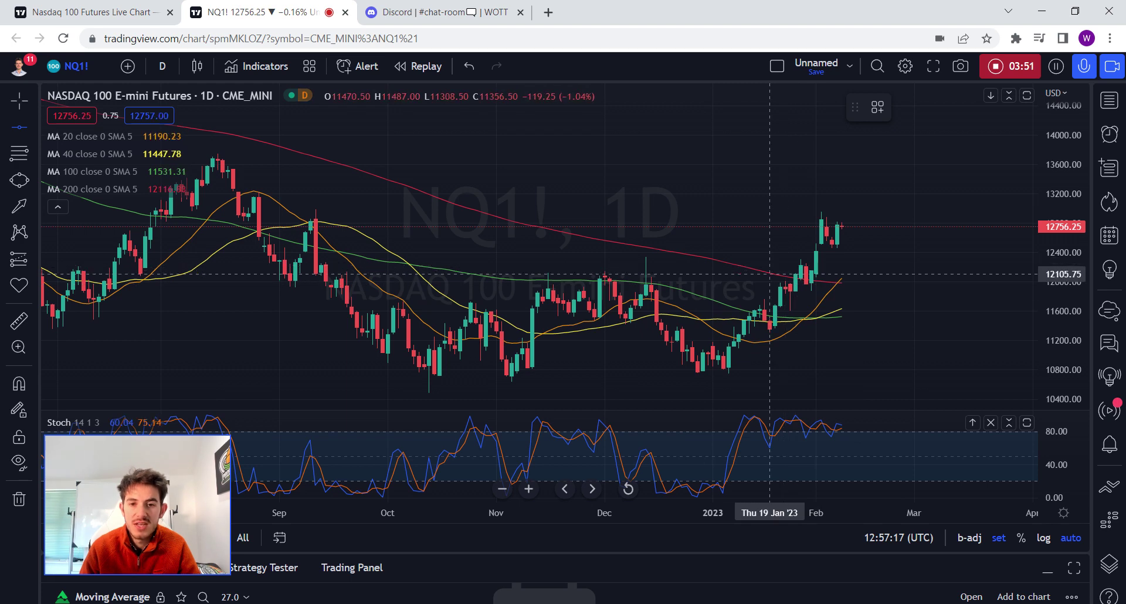
pyautogui.click(764, 271)
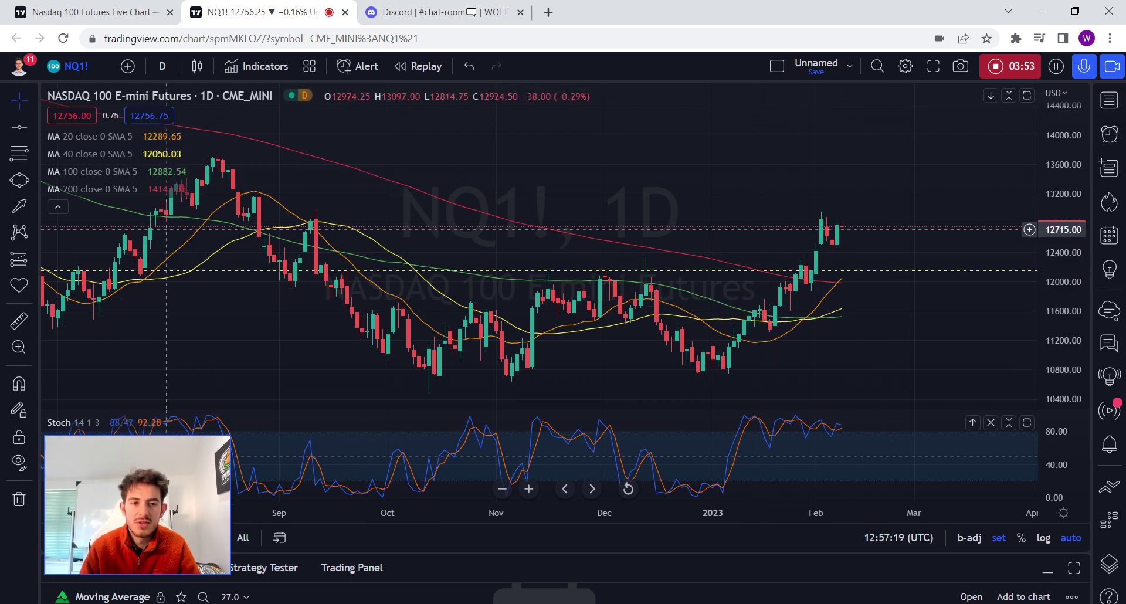
# Draw a red arrow pointing at the level and an ellipse along 12135.
pyautogui.click(19, 206)
pyautogui.click(940, 335)
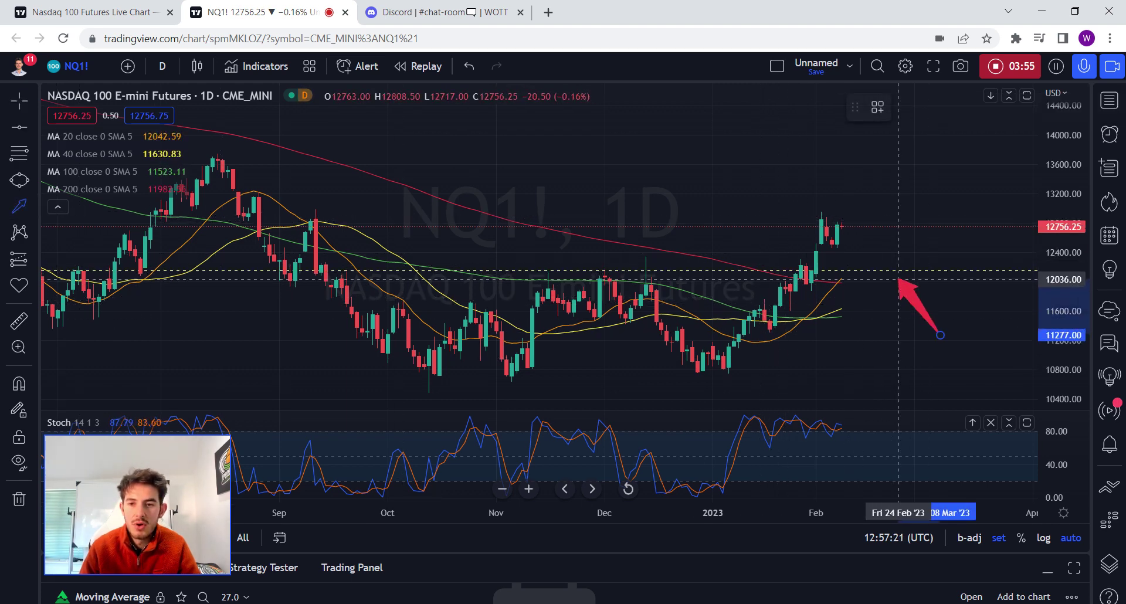
pyautogui.click(895, 276)
pyautogui.moveTo(370, 293); pyautogui.dragTo(275, 293)
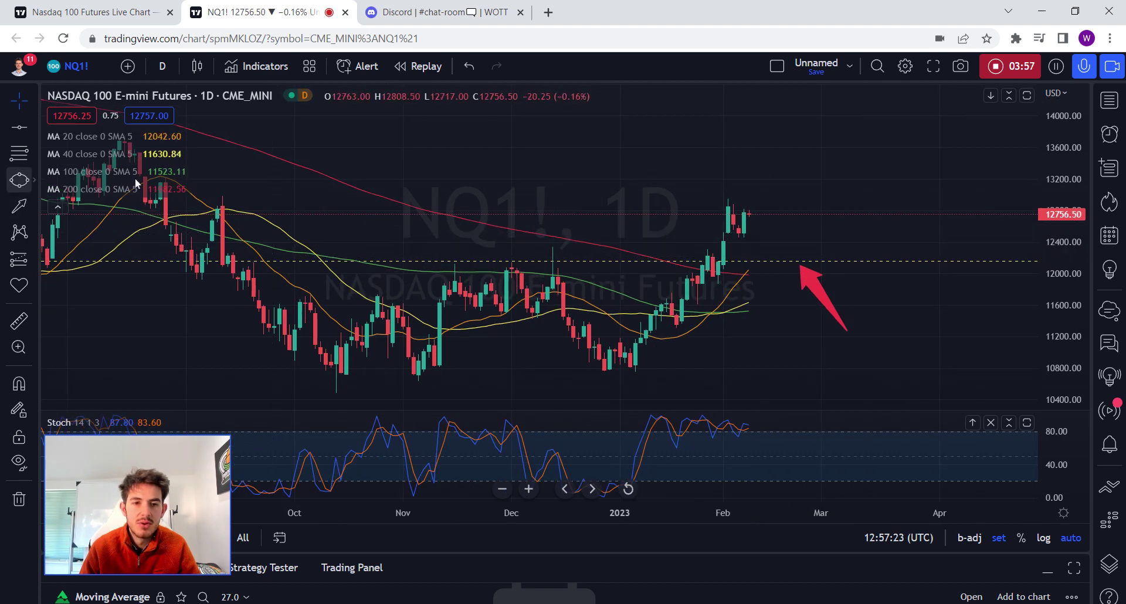
pyautogui.moveTo(749, 262)
pyautogui.mouseDown()
pyautogui.moveTo(843, 259)
pyautogui.moveTo(830, 262)
pyautogui.mouseUp()
# Draw an ellipse over the moving-average crossover.
pyautogui.click(836, 278)
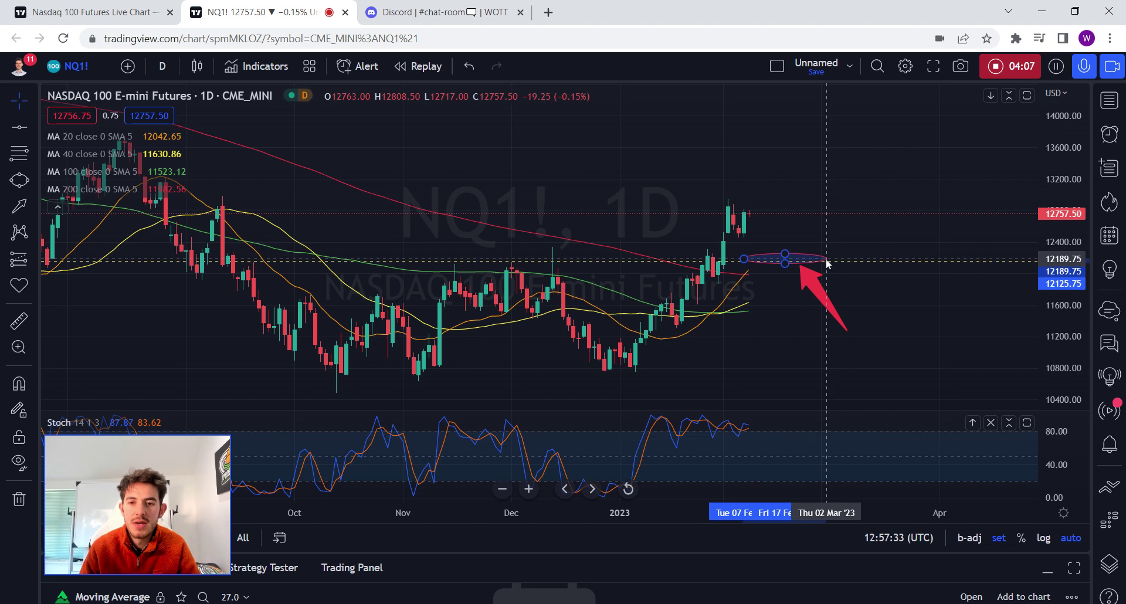
pyautogui.moveTo(843, 322); pyautogui.dragTo(824, 322)
pyautogui.click(19, 180)
pyautogui.click(725, 273)
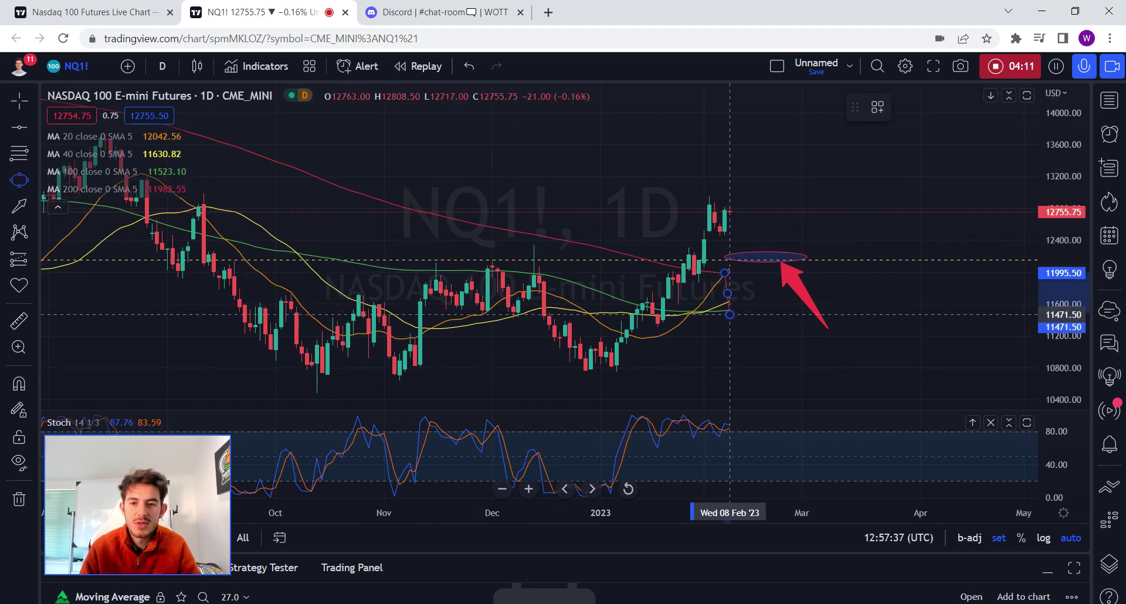
pyautogui.click(728, 314)
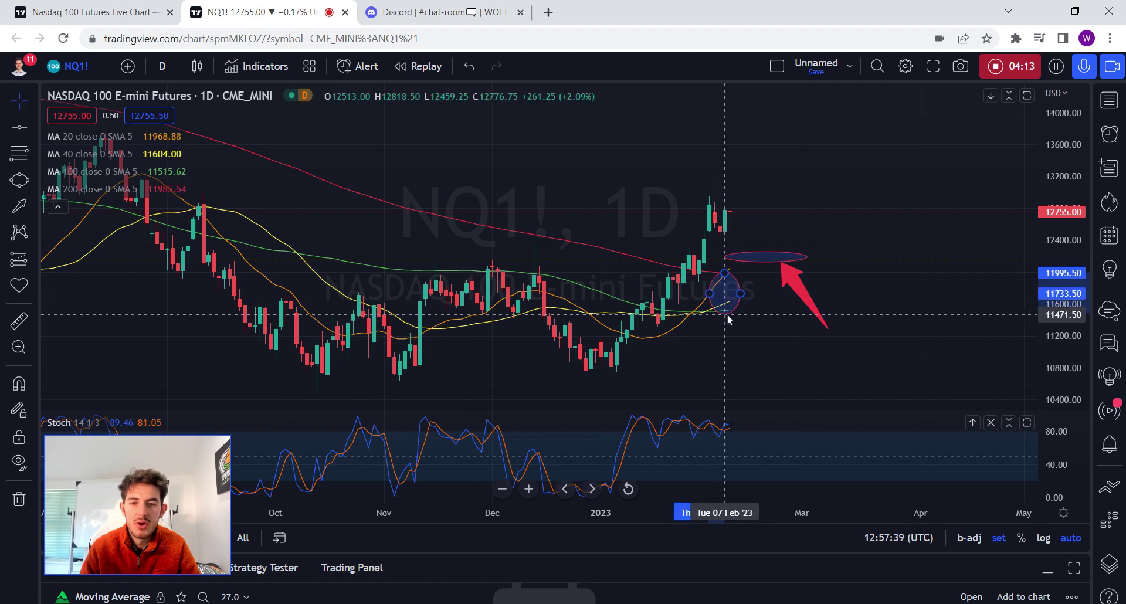
pyautogui.click(761, 325)
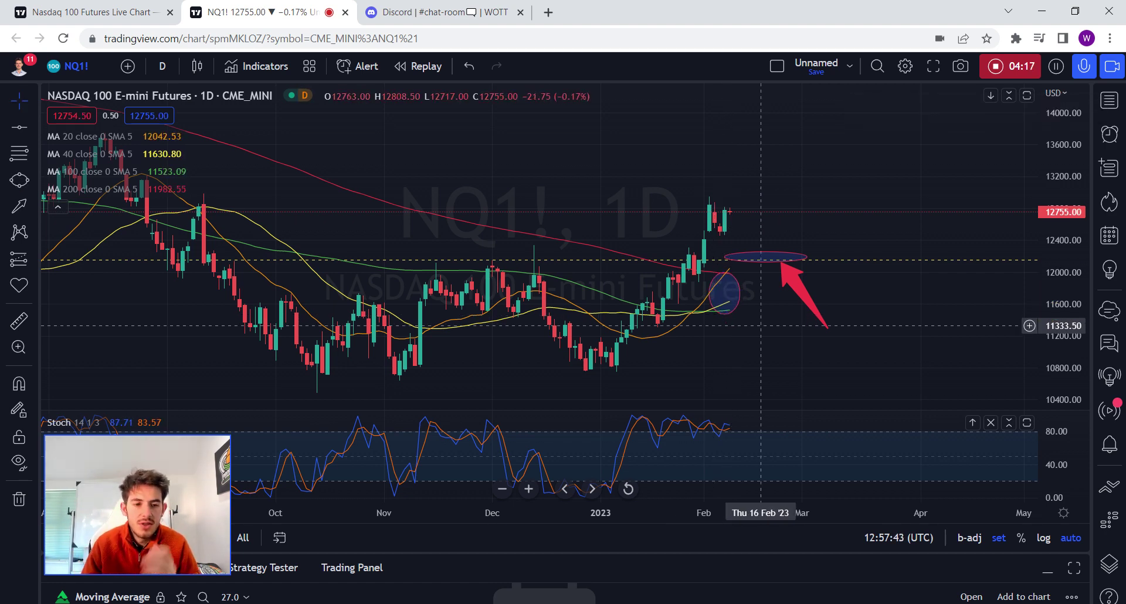
# Draw red arrows at the January low, in the Stoch pane, and above the latest candles.
pyautogui.moveTo(539, 351); pyautogui.dragTo(580, 374)
pyautogui.click(18, 210)
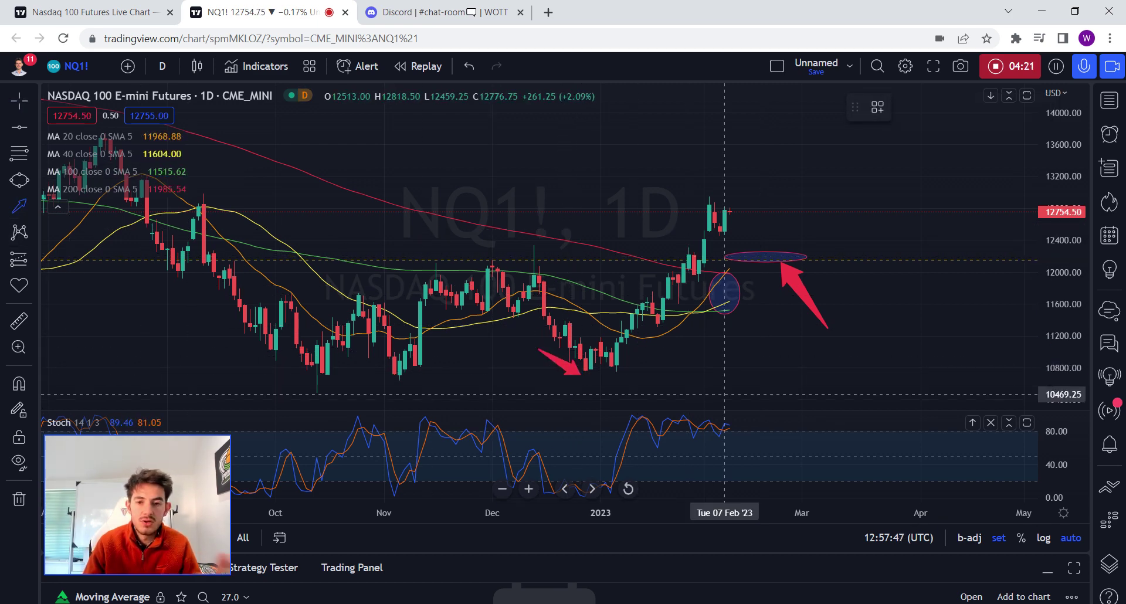
pyautogui.moveTo(767, 458); pyautogui.dragTo(735, 433)
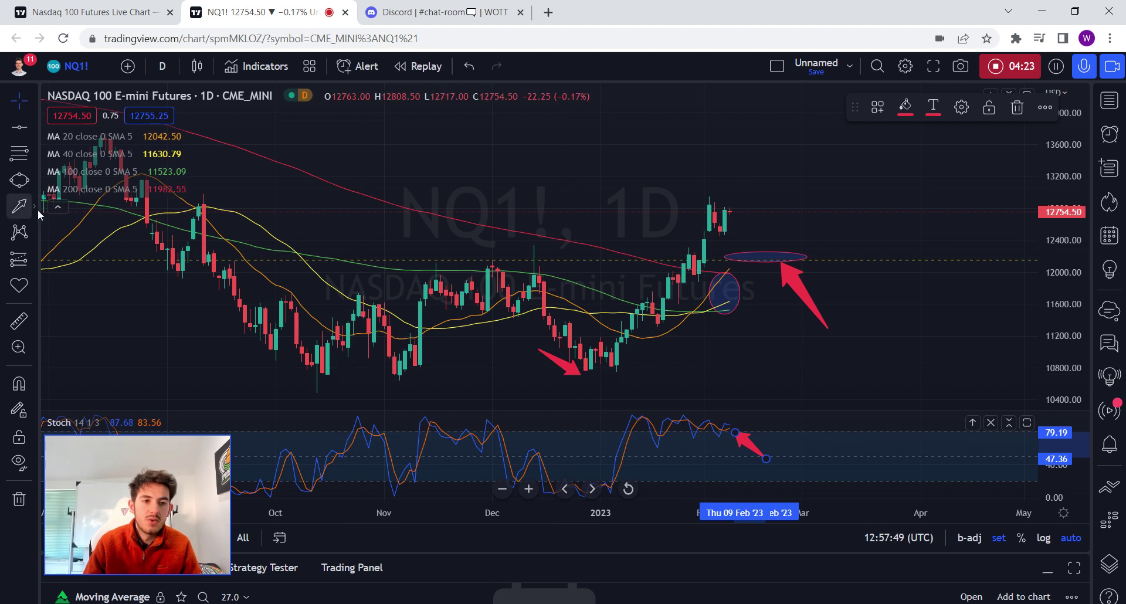
pyautogui.click(18, 210)
pyautogui.moveTo(770, 153); pyautogui.dragTo(731, 205)
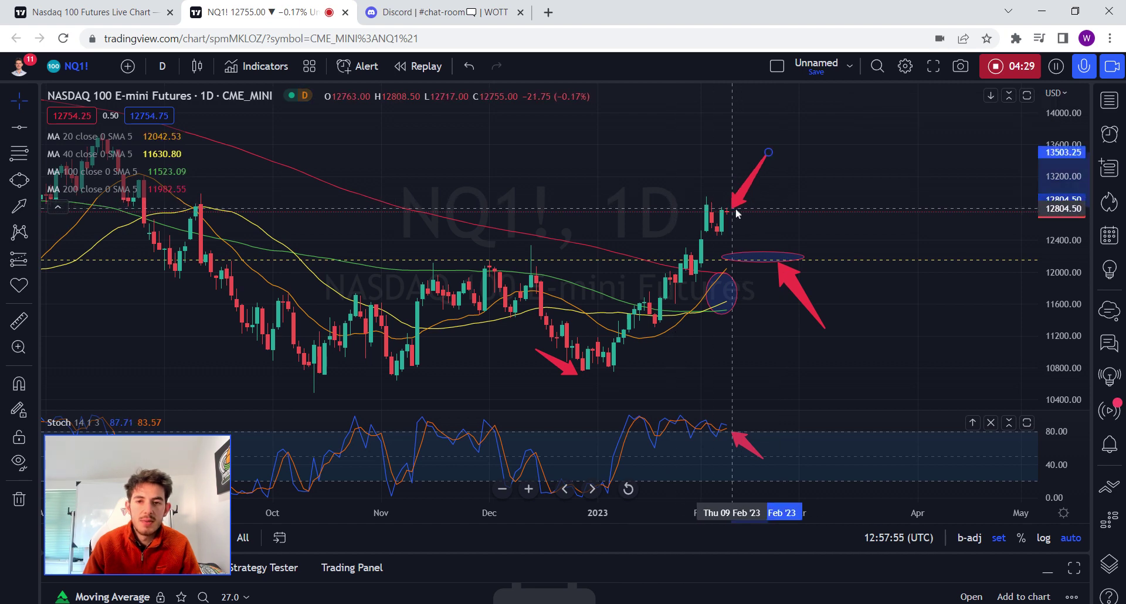
pyautogui.click(733, 207)
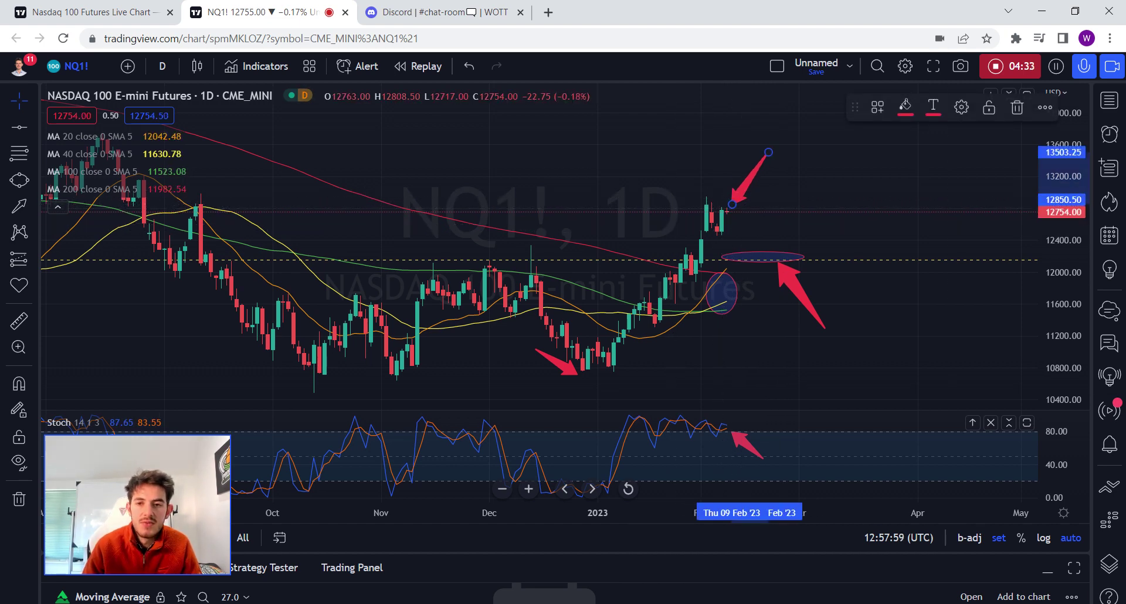
pyautogui.rightClick(872, 320)
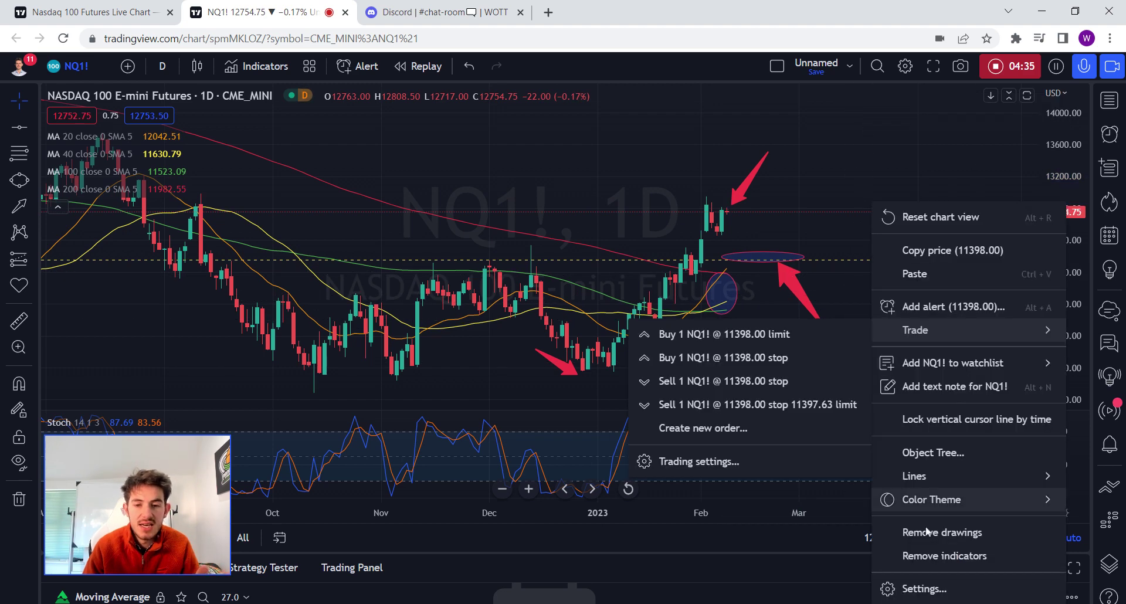
# Remove every arrow, ellipse and horizontal level from the daily NQ1! chart.
pyautogui.click(924, 532)
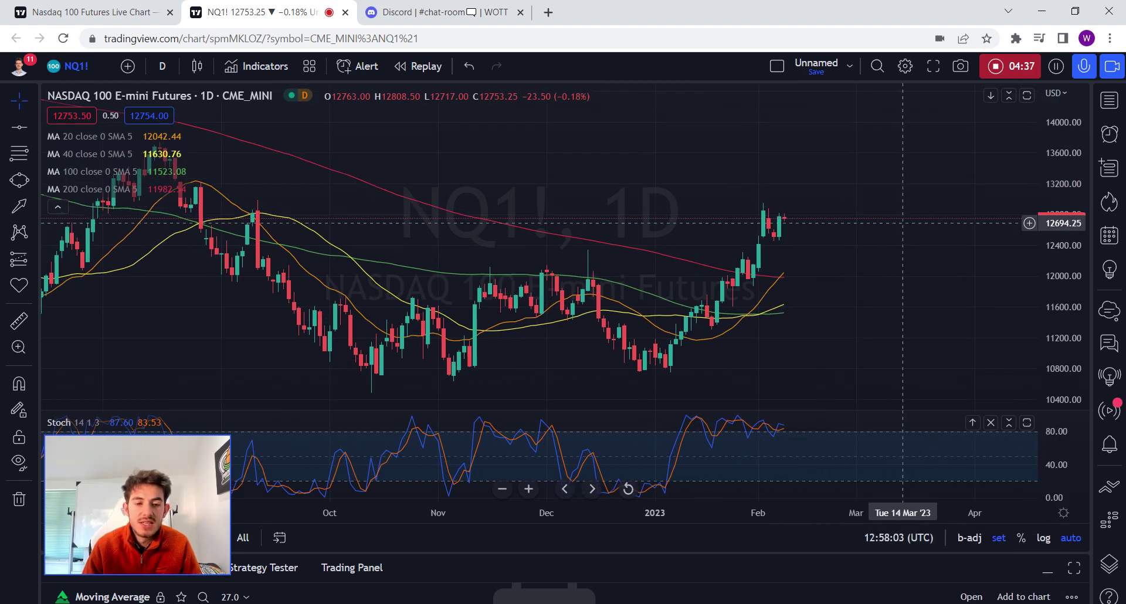